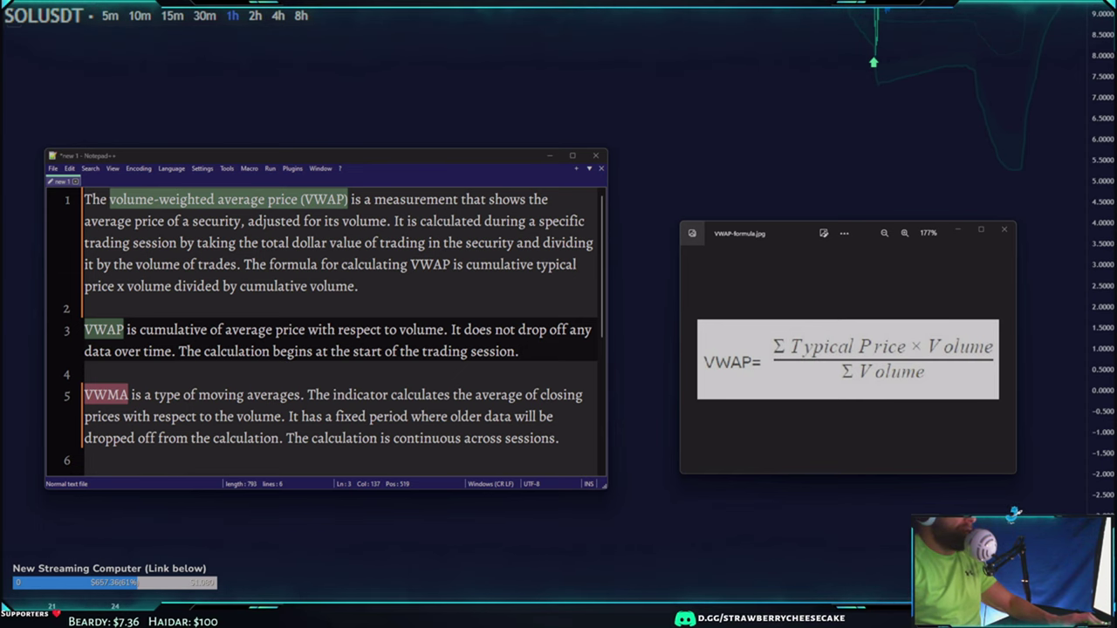
Move the notes window slightly lower on the desktop, keeping it beside the VWAP formula image
left_click_drag(356, 163, 407, 174)
left_click_drag(508, 172, 511, 182)
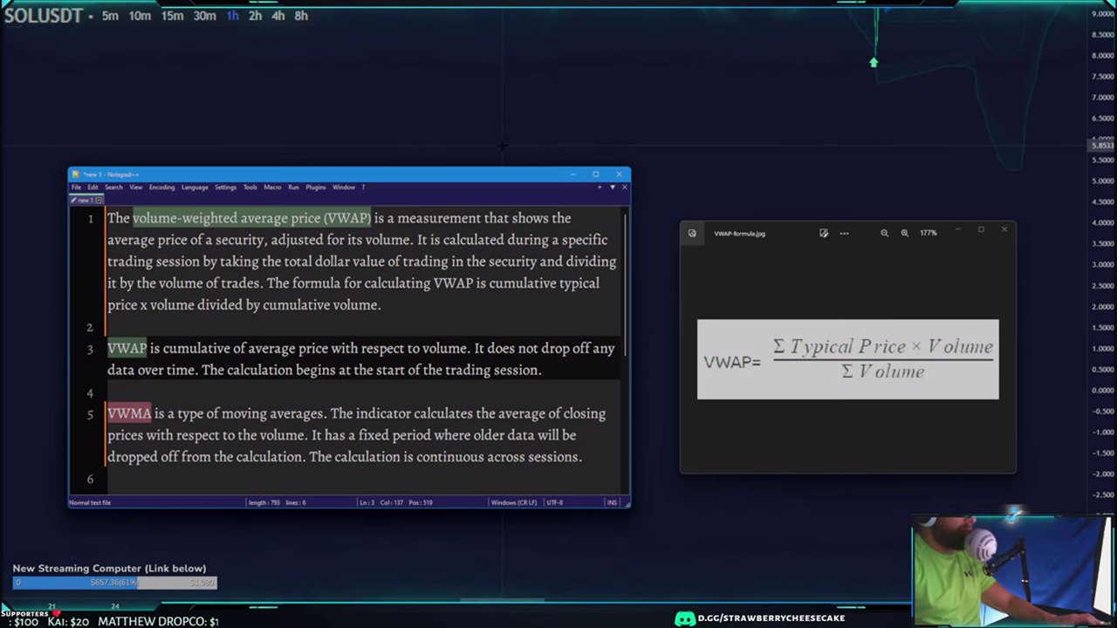
left_click_drag(499, 180, 500, 190)
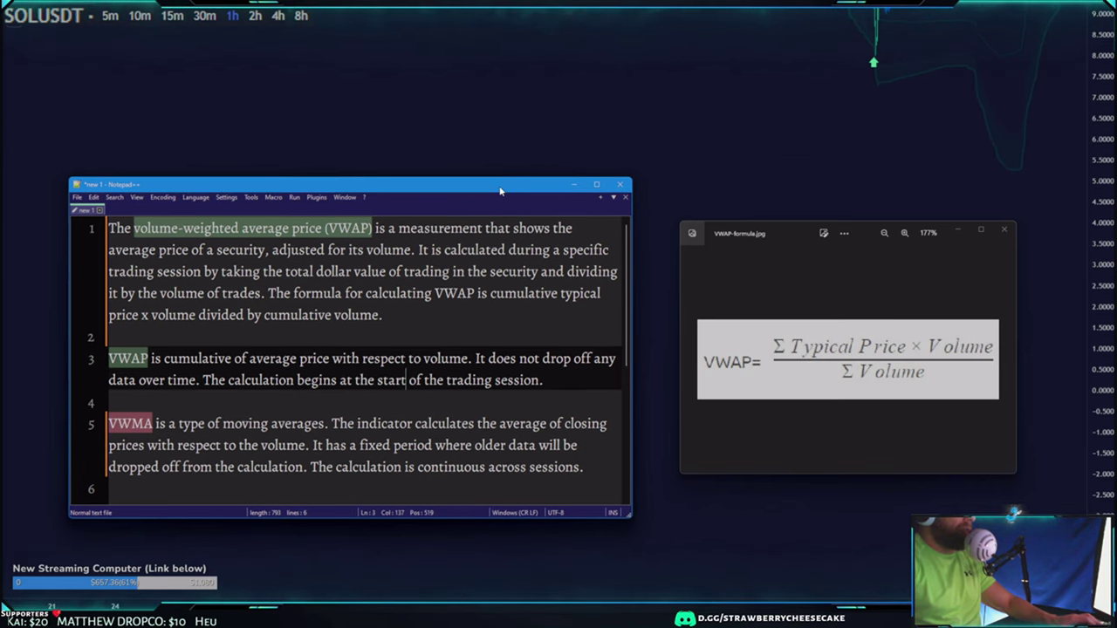
Read the VWAP definition in the notes, highlighting the phrase "average price with respect to volume"
key("shift+Right")
key("shift+Right")
key("shift+Right")
key("shift+Right")
key("shift+Right")
key("shift+Right")
key("shift+Right")
key("shift+Right")
key("shift+Right")
key("shift+Right")
key("shift+Right")
key("shift+Right")
key("shift+Right")
key("shift+Right")
key("shift+Right")
key("shift+Right")
key("shift+Right")
key("shift+Right")
key("shift+Right")
key("shift+Right")
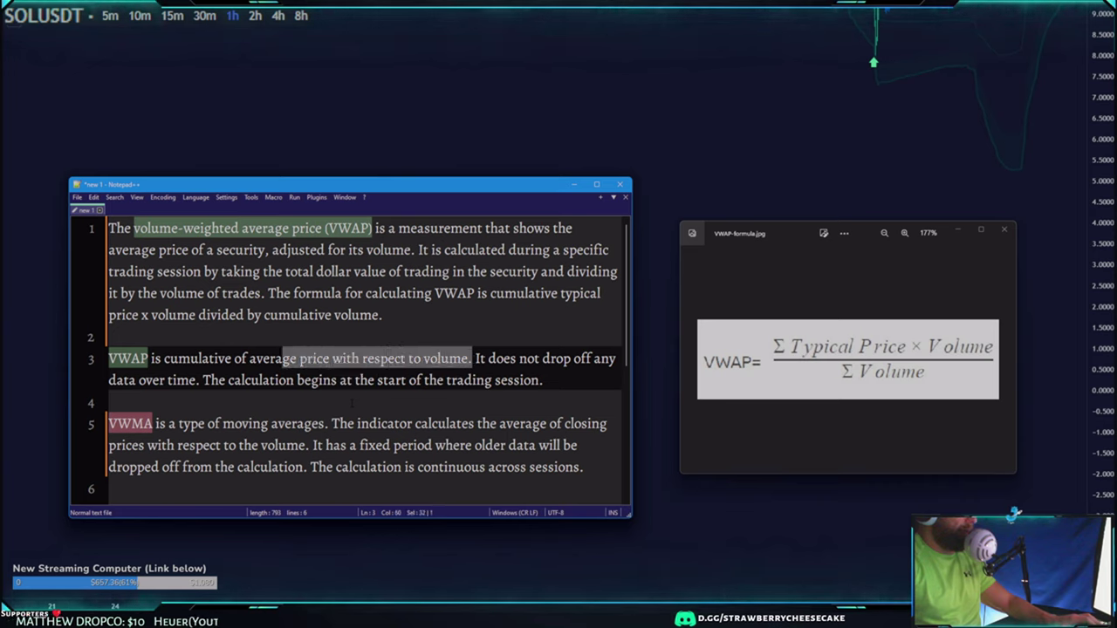
left_click_drag(250, 359, 468, 359)
left_click(476, 358)
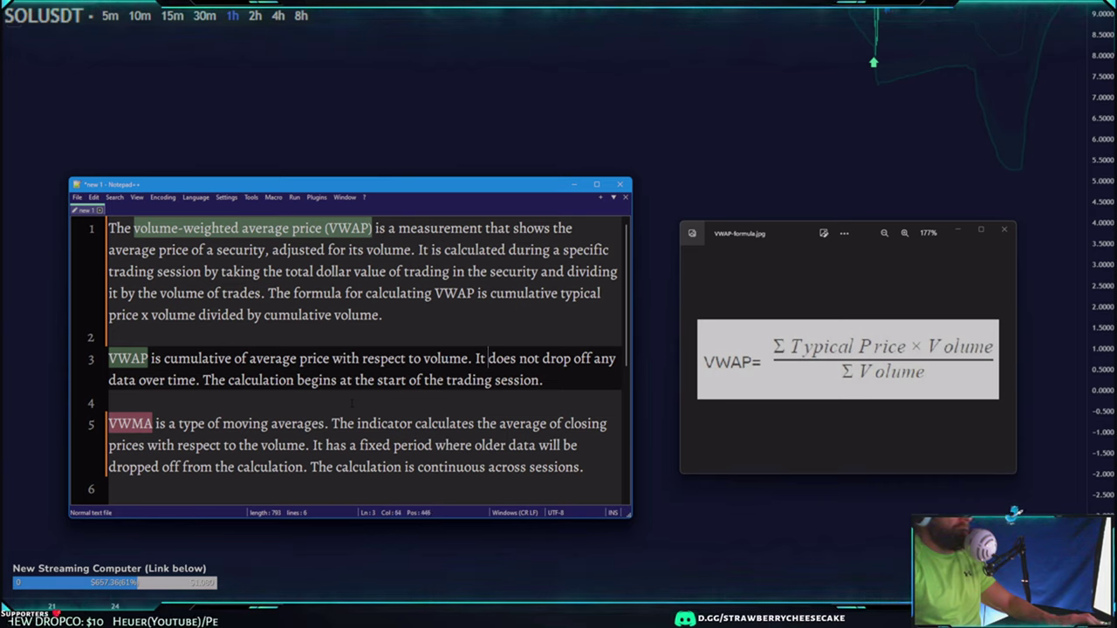
triple_click(489, 360)
left_click(489, 359)
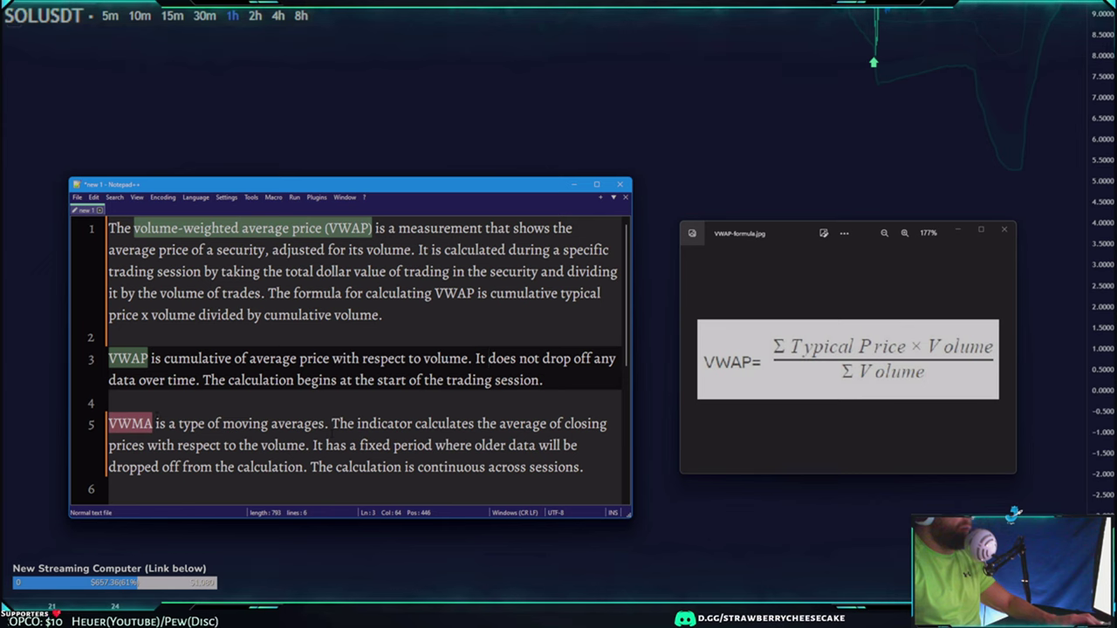
Read the VWMA definition in the notes, highlighting the passages on the average of closing prices and "with respect to the volume"
left_click_drag(156, 424, 132, 424)
left_click(156, 424)
left_click(433, 410)
left_click_drag(269, 423, 581, 424)
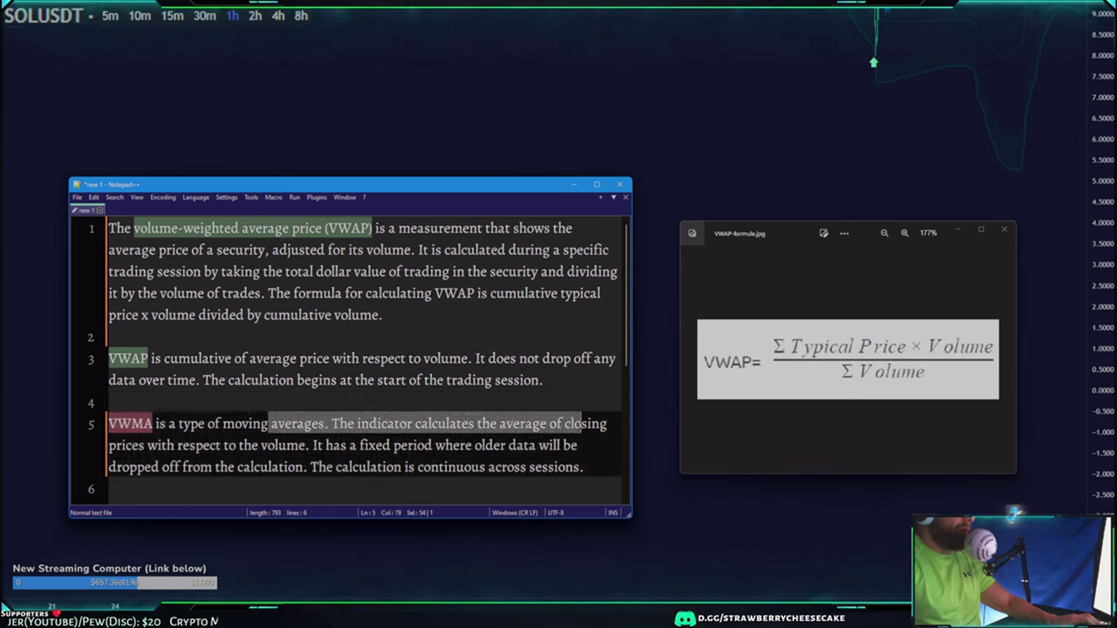
left_click_drag(147, 445, 310, 445)
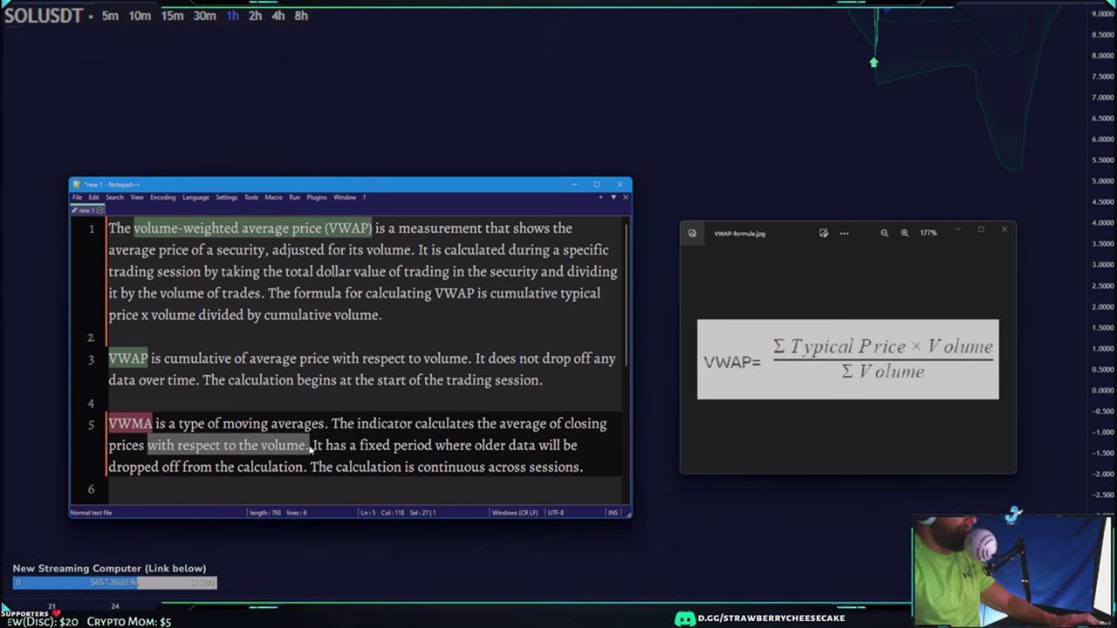
Compare the VWAP and VWMA definitions with each other and with the VWAP formula image
left_click_drag(550, 359, 178, 359)
left_click(181, 359)
left_click_drag(143, 425, 119, 424)
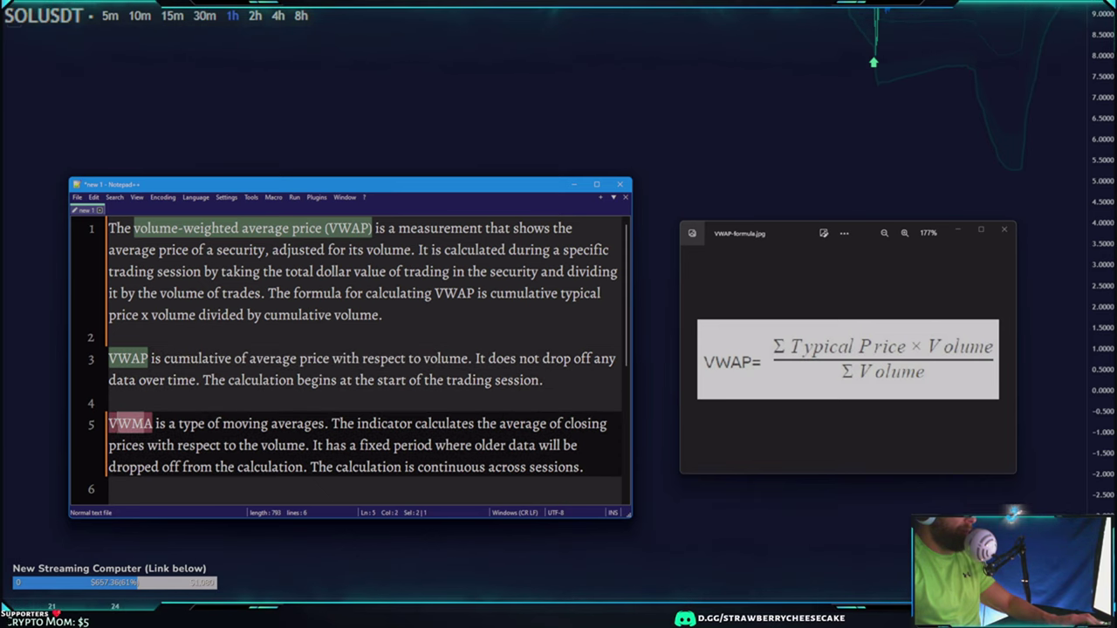
left_click_drag(347, 359, 401, 358)
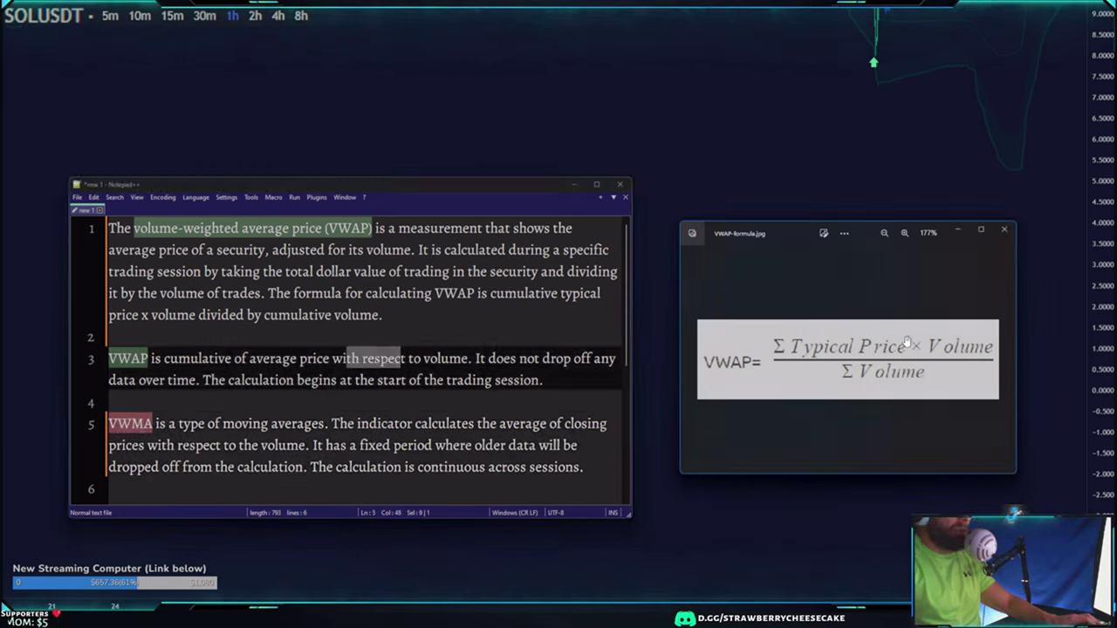
left_click(805, 371)
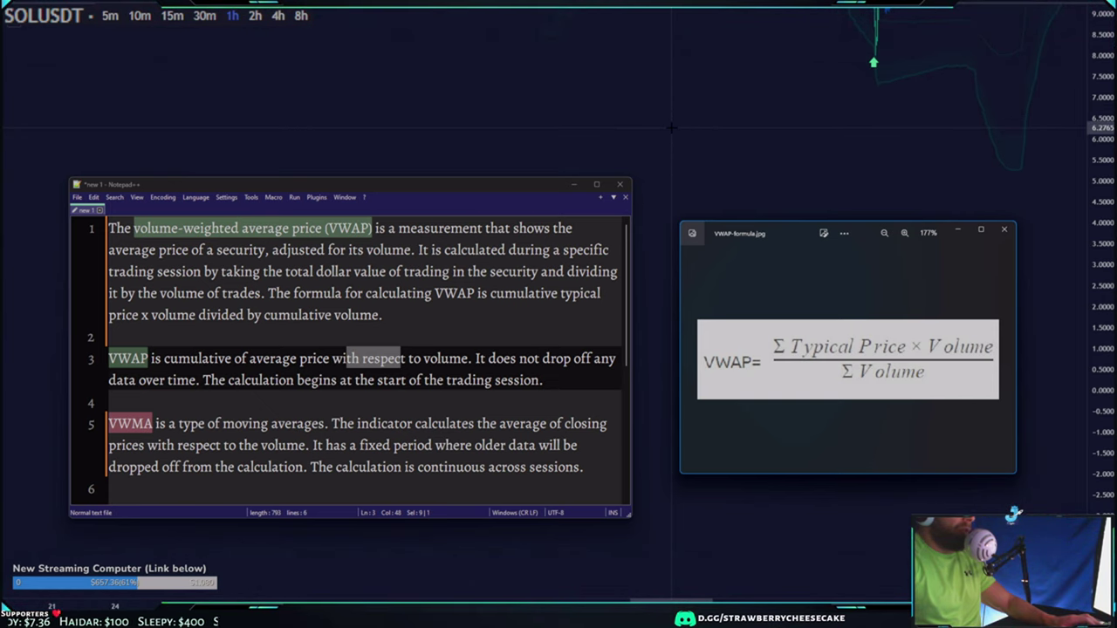
Bring the SOLUSDT 1h chart to the front and frame the recent price action with its VWAP bands
left_click(680, 125)
scroll(820, 131, "down", 1)
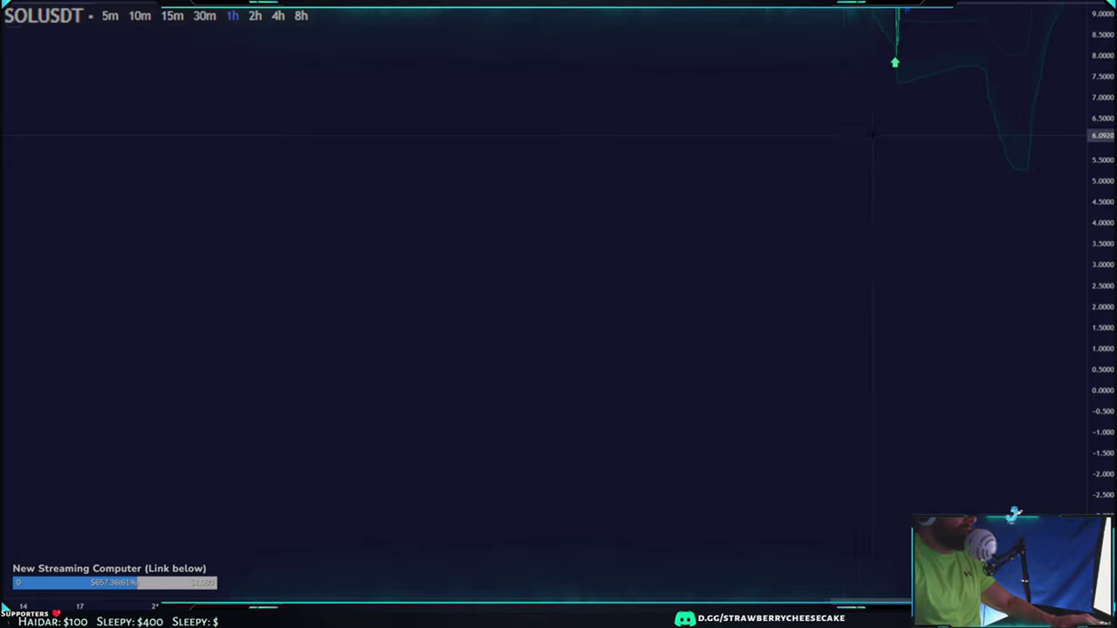
left_click_drag(877, 135, 803, 501)
scroll(689, 471, "down", 1)
left_click_drag(563, 448, 643, 467)
scroll(646, 467, "up", 2)
scroll(705, 487, "down", 1)
left_click_drag(746, 466, 723, 506)
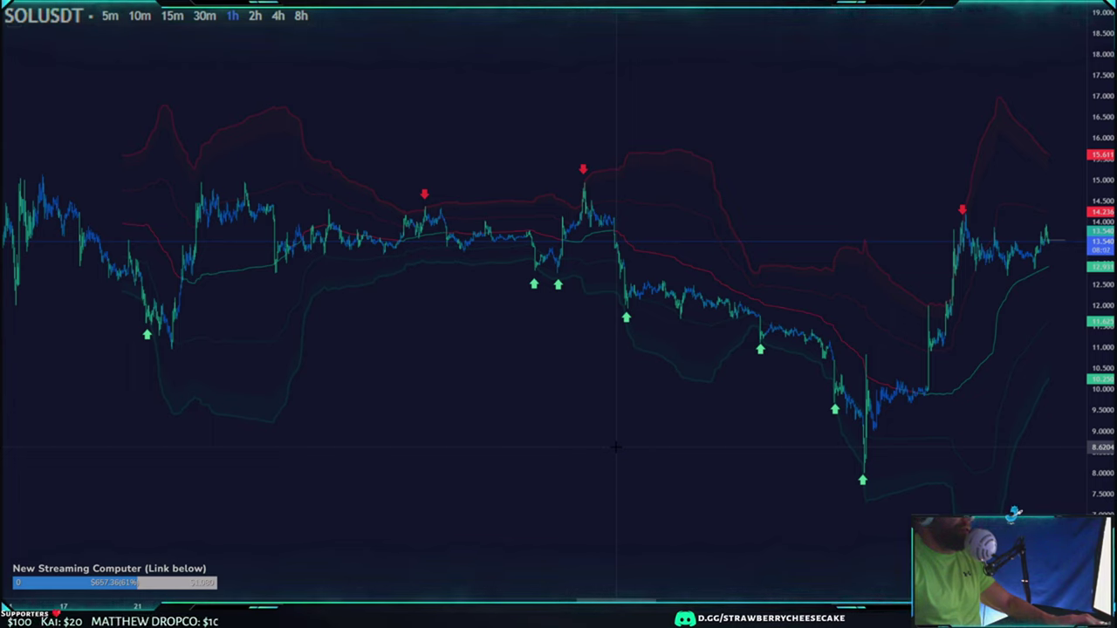
left_click_drag(617, 448, 626, 428)
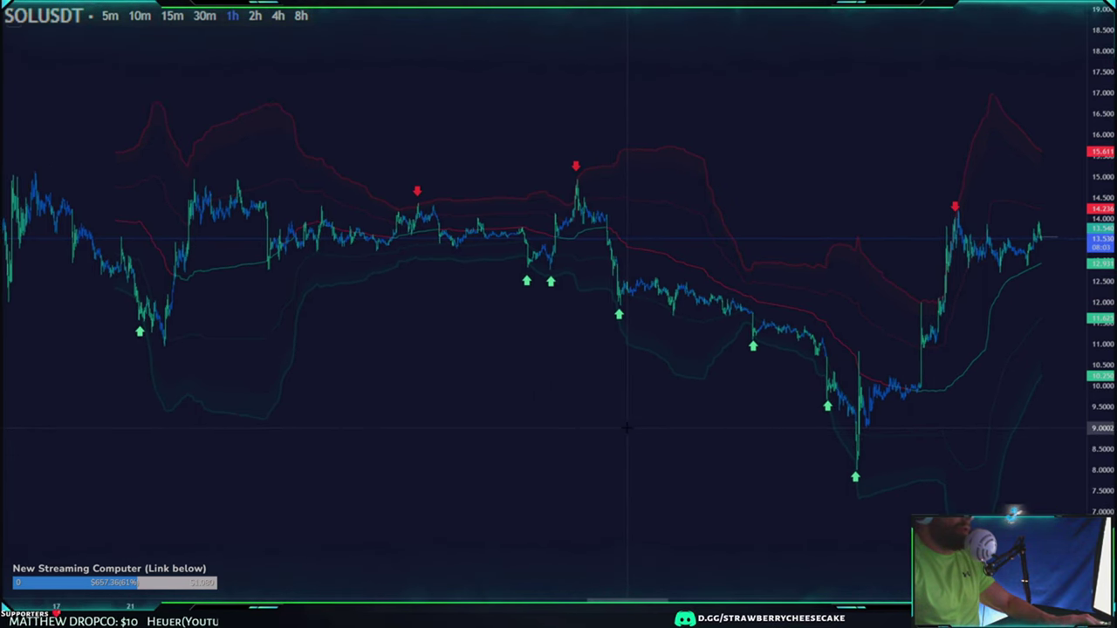
left_click_drag(537, 412, 499, 411)
left_click_drag(1104, 414, 1103, 404)
left_click_drag(1069, 446, 1062, 421)
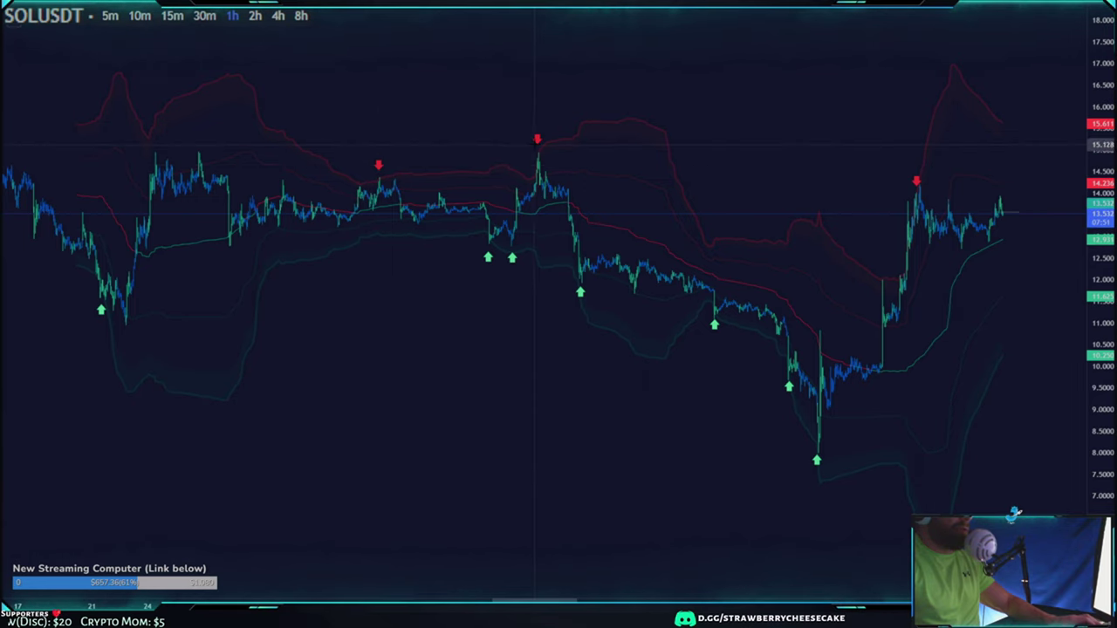
left_click_drag(809, 127, 820, 127)
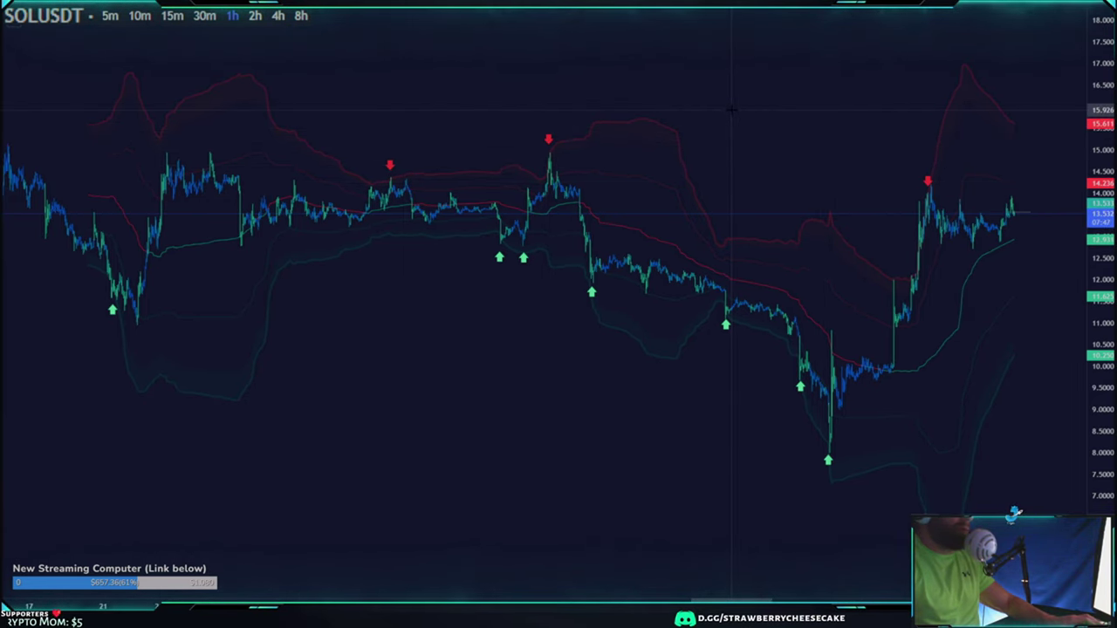
left_click_drag(732, 109, 726, 122)
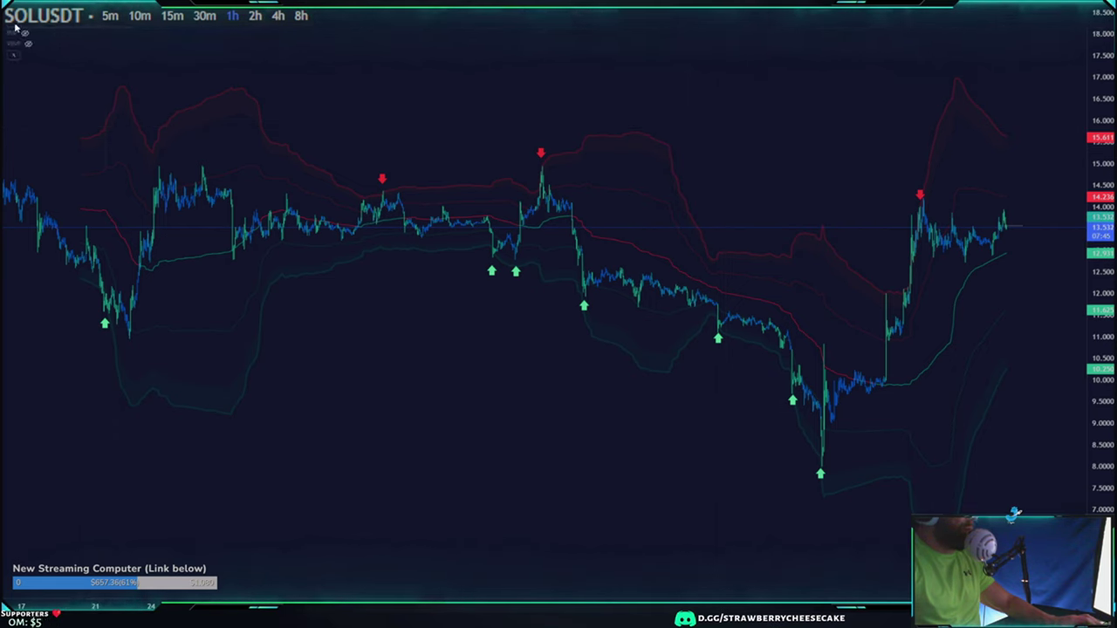
In the Dream Suite indicator's inputs, review the VWAPs section, choose Weekly as the VWAP TF, and close the settings
left_click(95, 27)
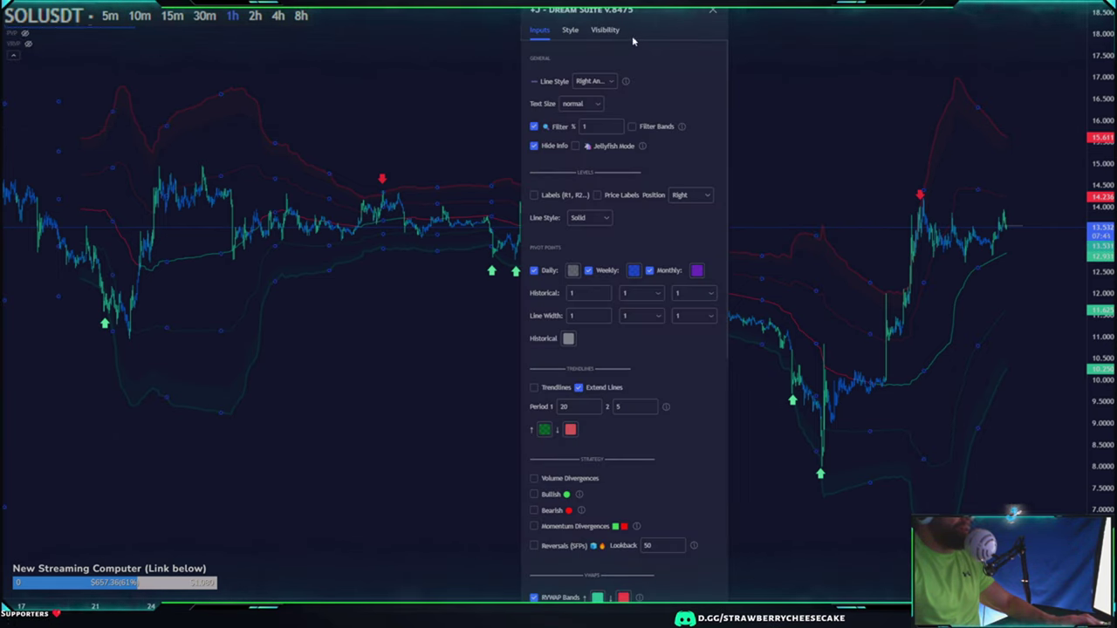
left_click_drag(645, 12, 648, 12)
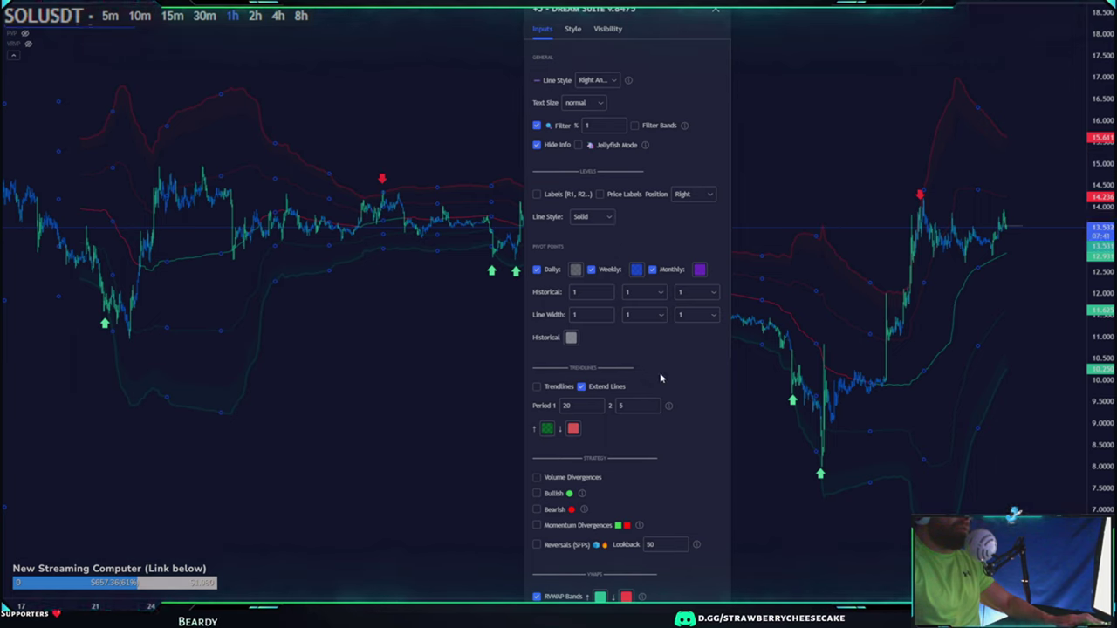
scroll(681, 392, "down", 2)
scroll(688, 394, "down", 8)
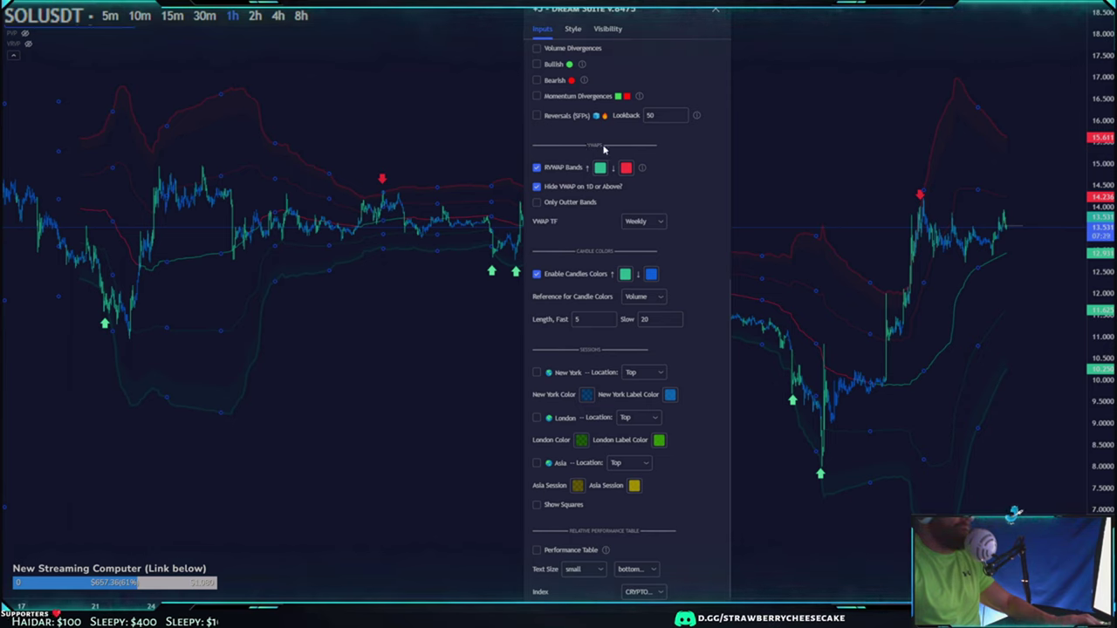
left_click(661, 223)
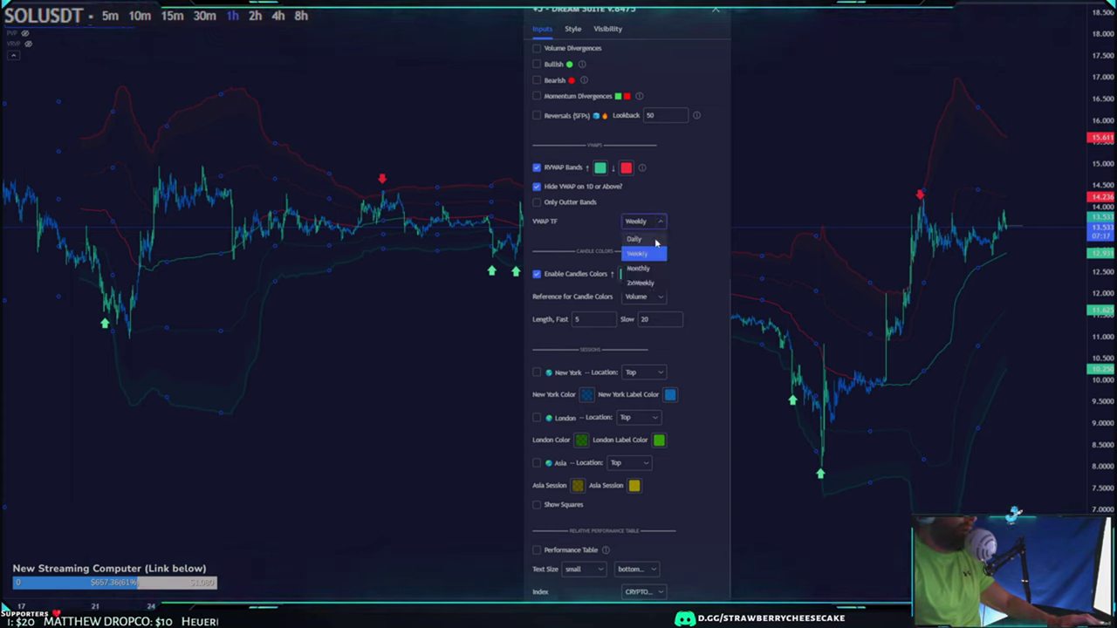
left_click(650, 254)
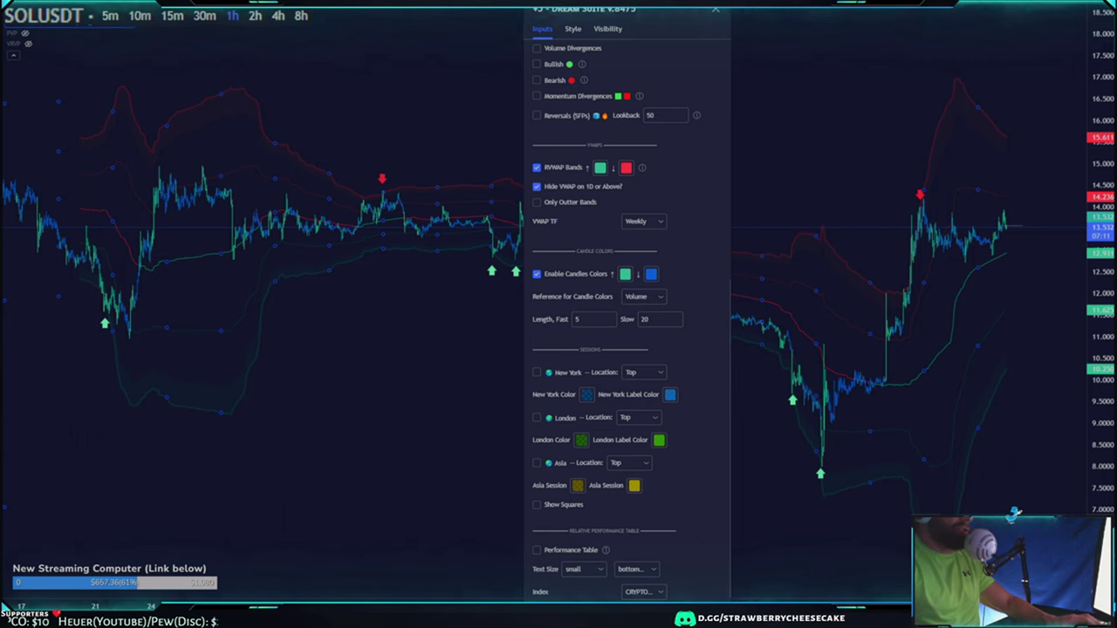
left_click(703, 615)
left_click(541, 445)
Examine how the SOLUSDT price reacts at the outer VWAP bands, the middle line and the red and green arrow signals
left_click_drag(398, 404, 451, 421)
scroll(528, 427, "up", 1)
scroll(528, 427, "up", 1)
scroll(491, 424, "down", 1)
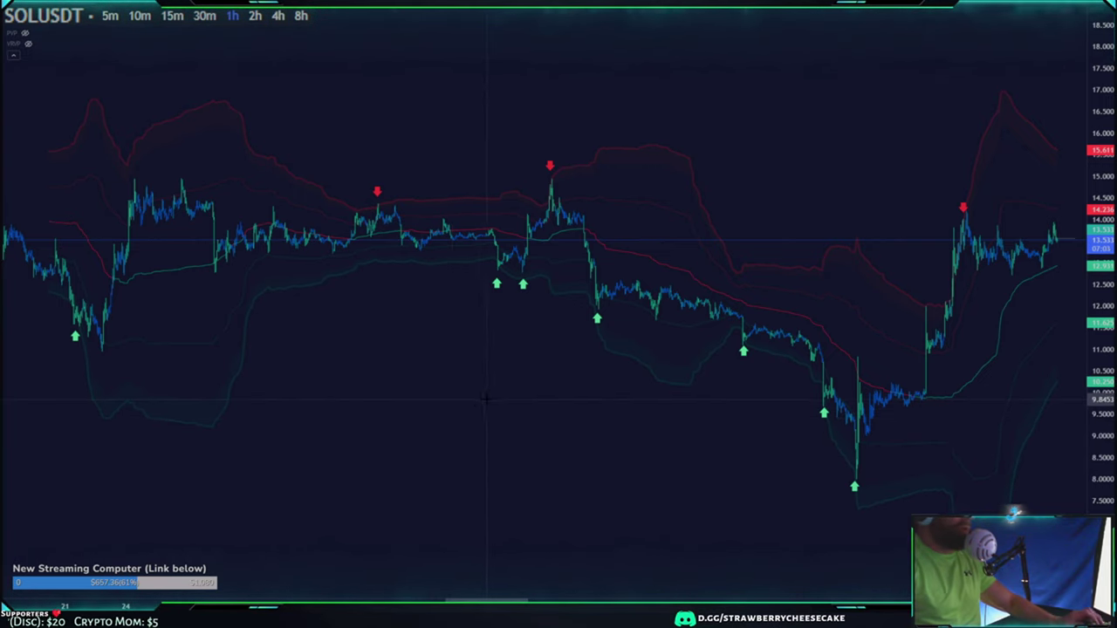
left_click_drag(480, 400, 459, 409)
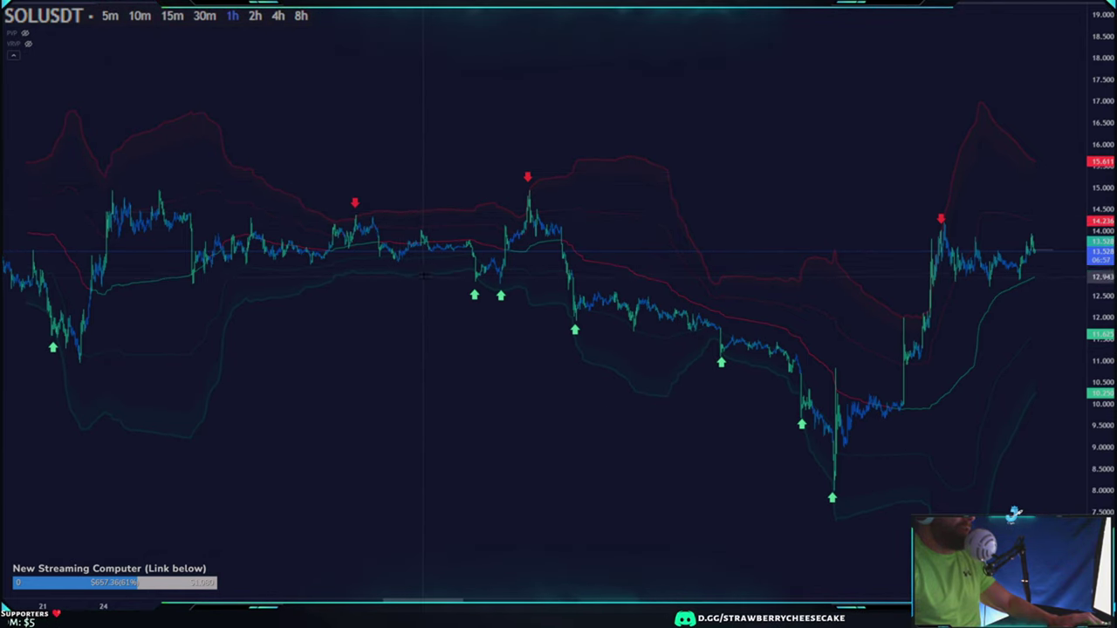
scroll(436, 209, "down", 3)
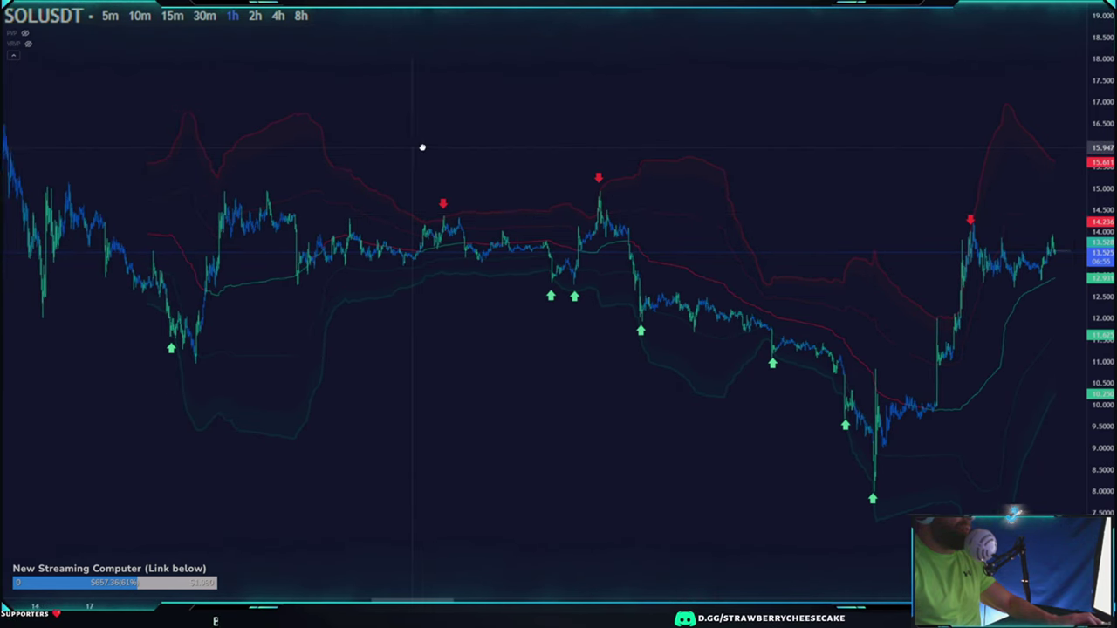
scroll(399, 143, "up", 1)
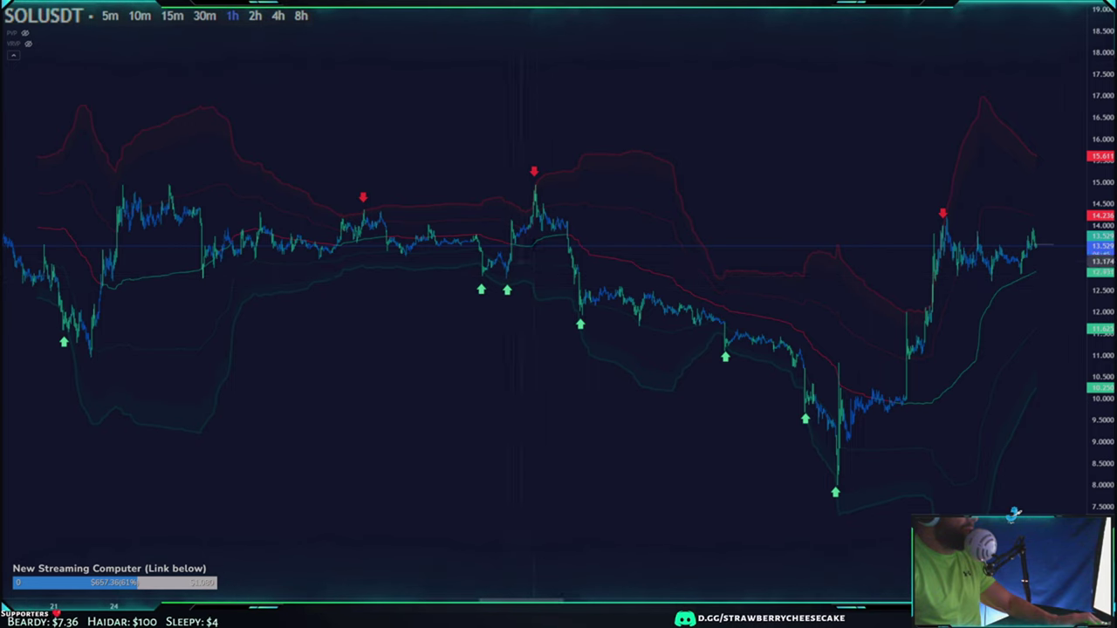
left_click_drag(596, 105, 612, 117)
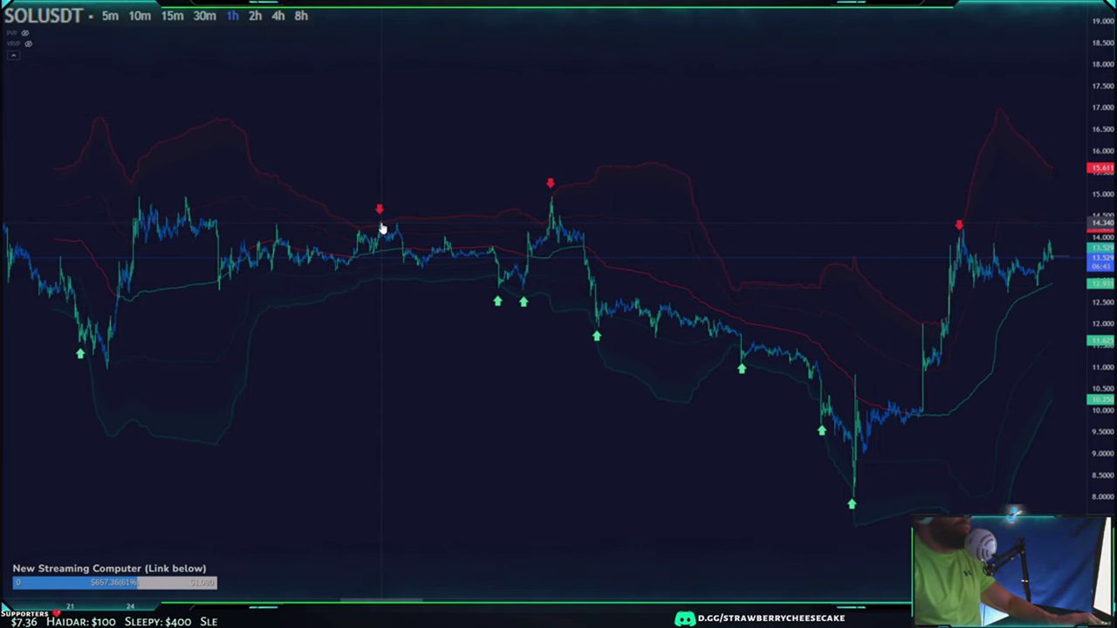
left_click_drag(853, 142, 825, 127)
scroll(743, 138, "down", 1)
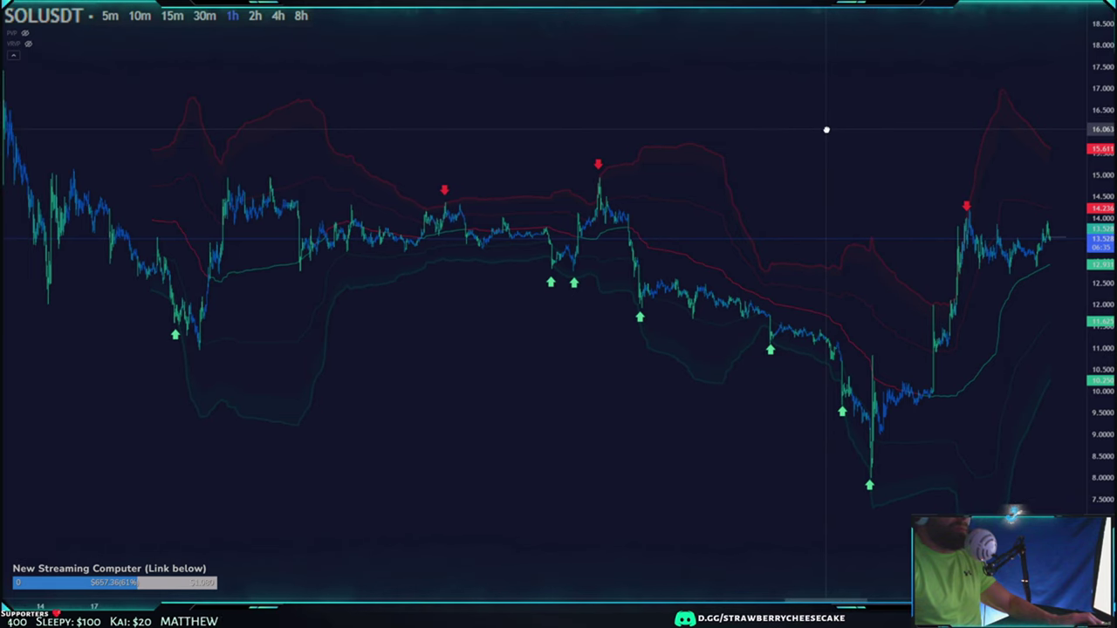
left_click_drag(427, 409, 417, 402)
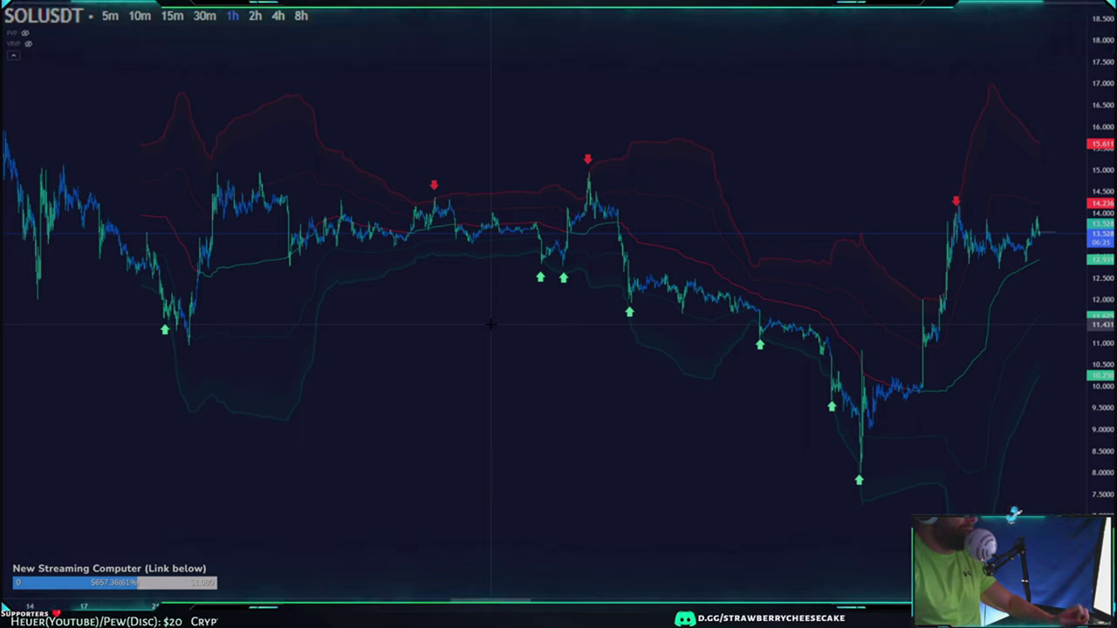
left_click_drag(499, 335, 469, 326)
scroll(505, 370, "down", 2)
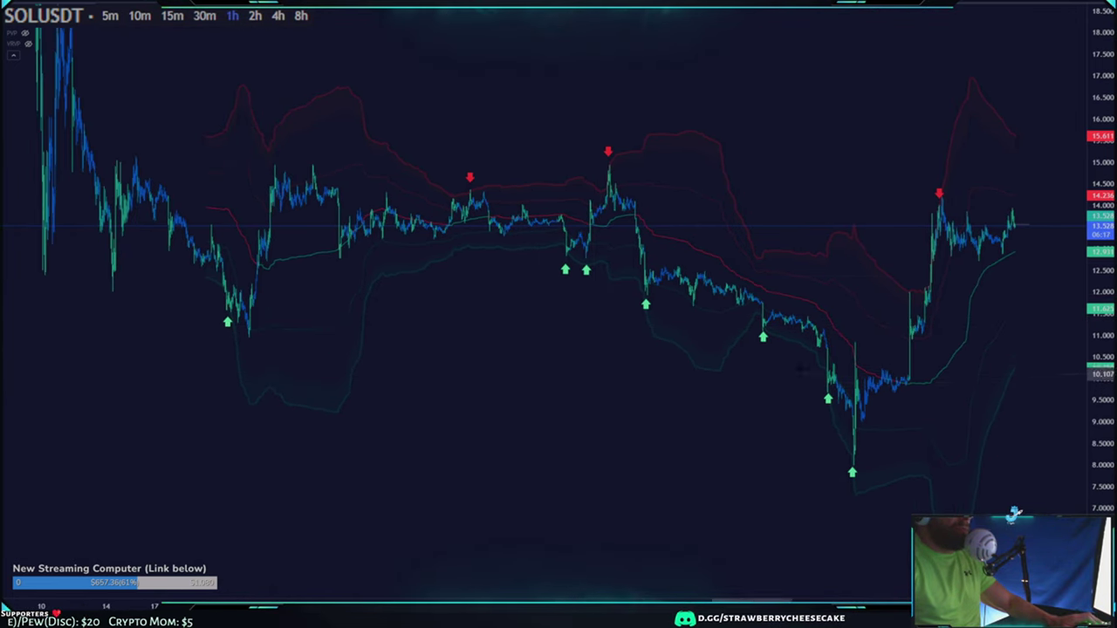
scroll(499, 300, "up", 3)
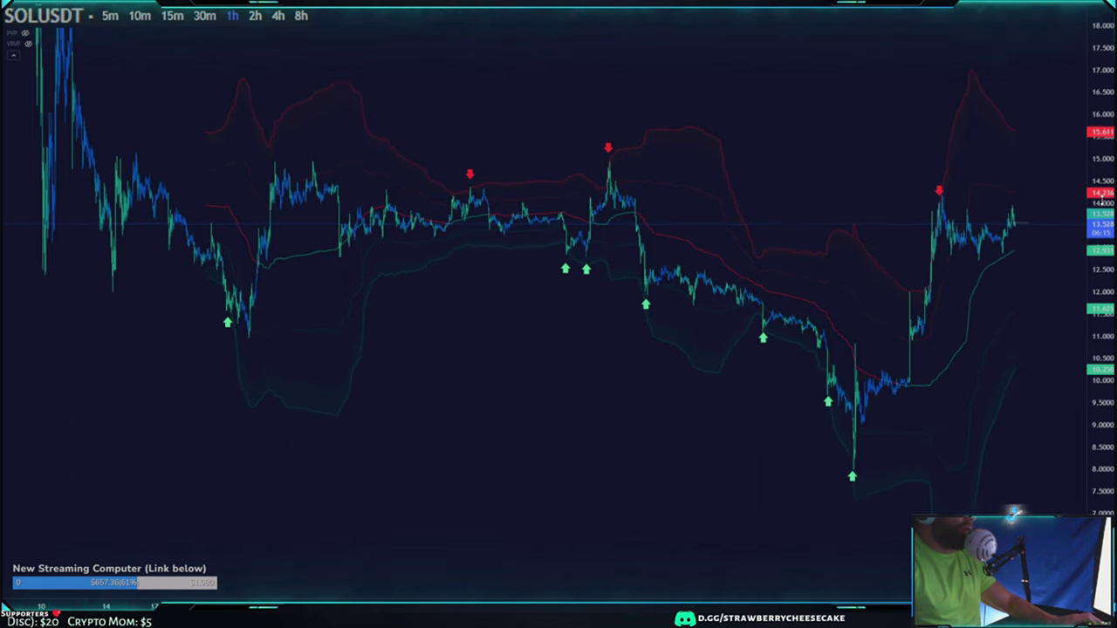
scroll(474, 322, "up", 2)
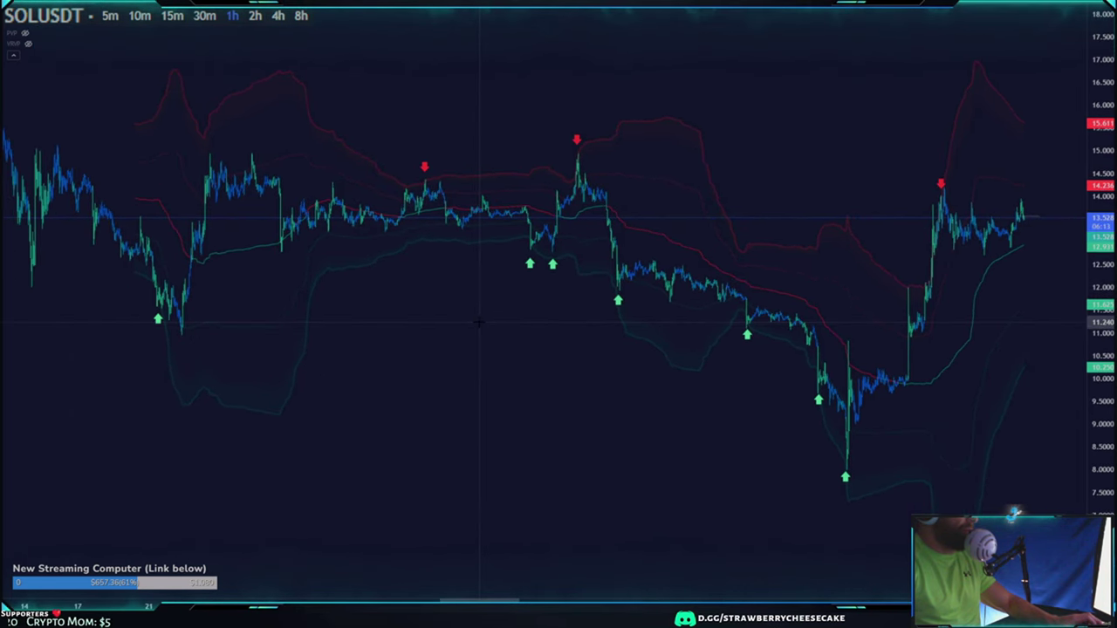
scroll(442, 329, "down", 4)
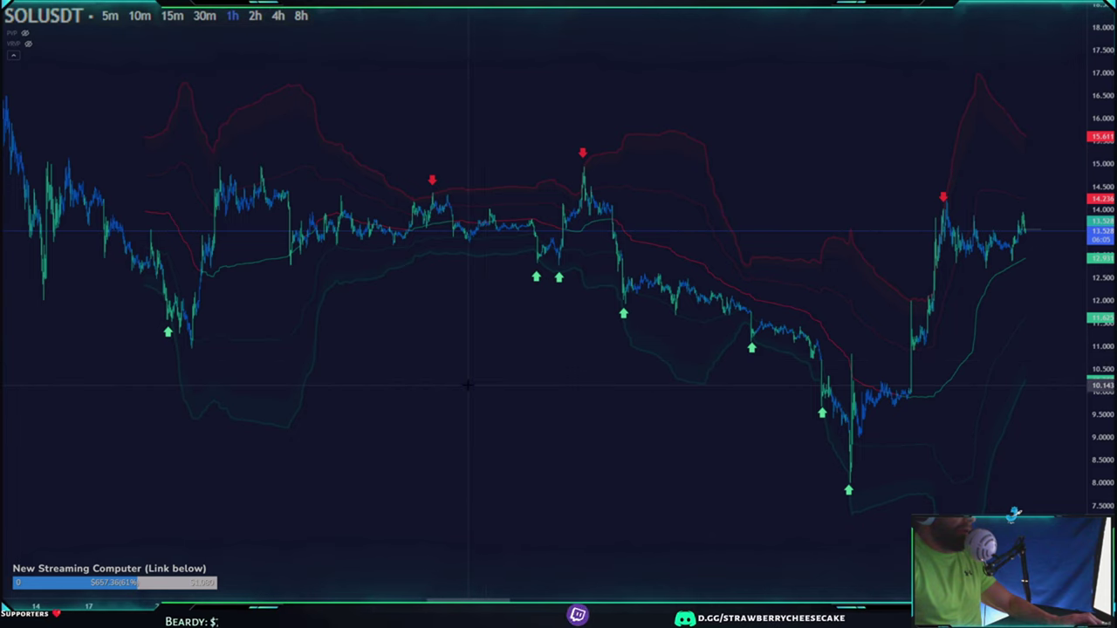
left_click_drag(471, 380, 373, 387)
scroll(374, 388, "down", 3)
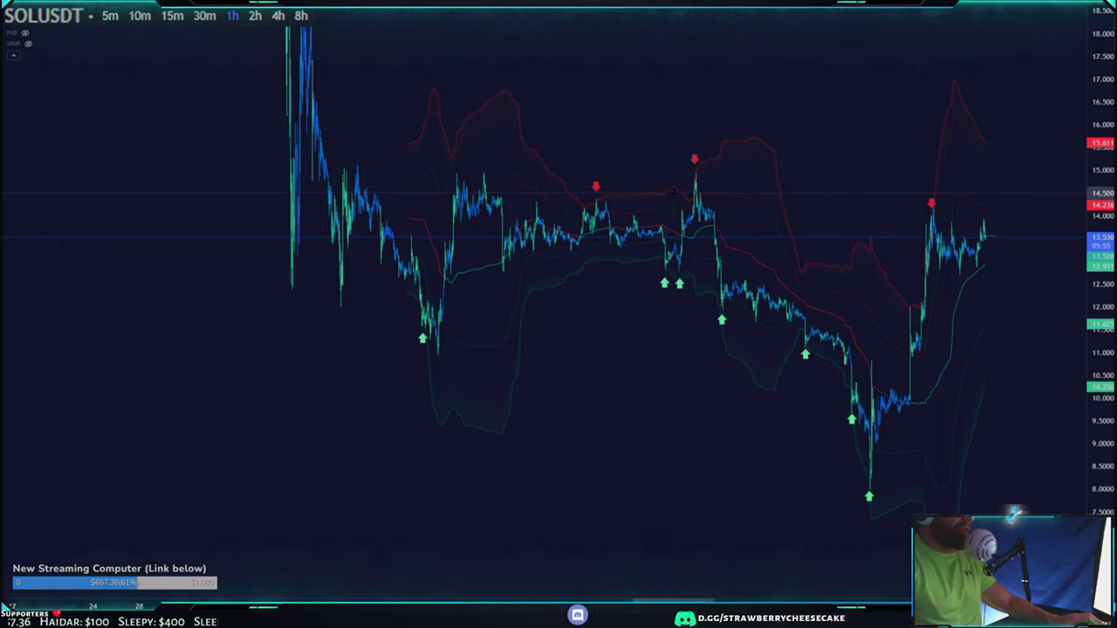
scroll(620, 128, "up", 3)
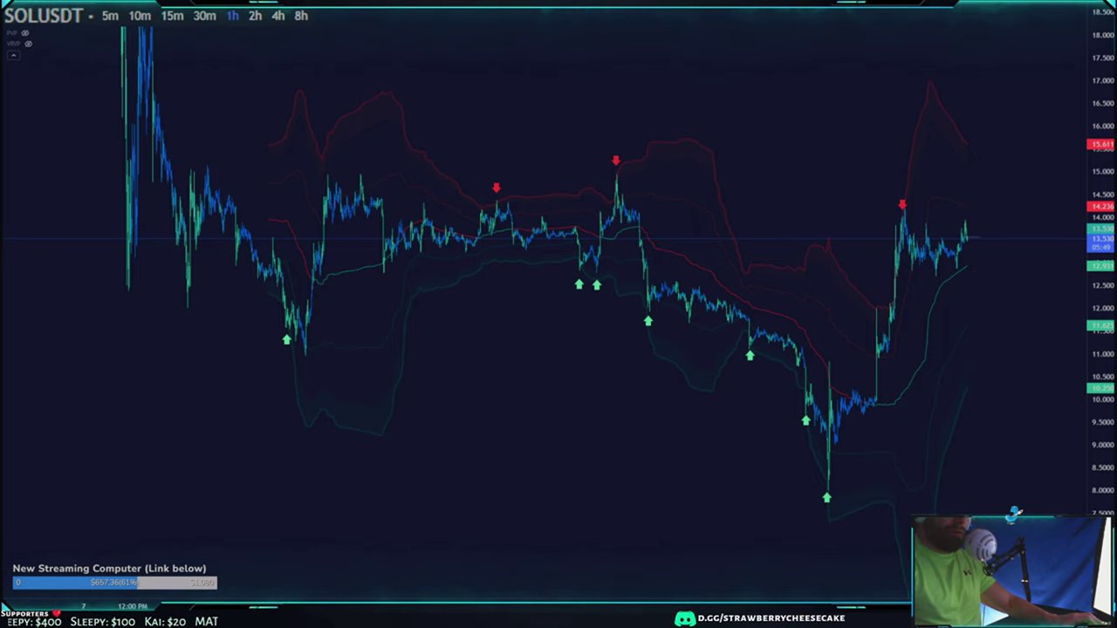
Switch the 1h chart from SOLUSDT to BTCUSDT
left_click_drag(1099, 154, 1090, 523)
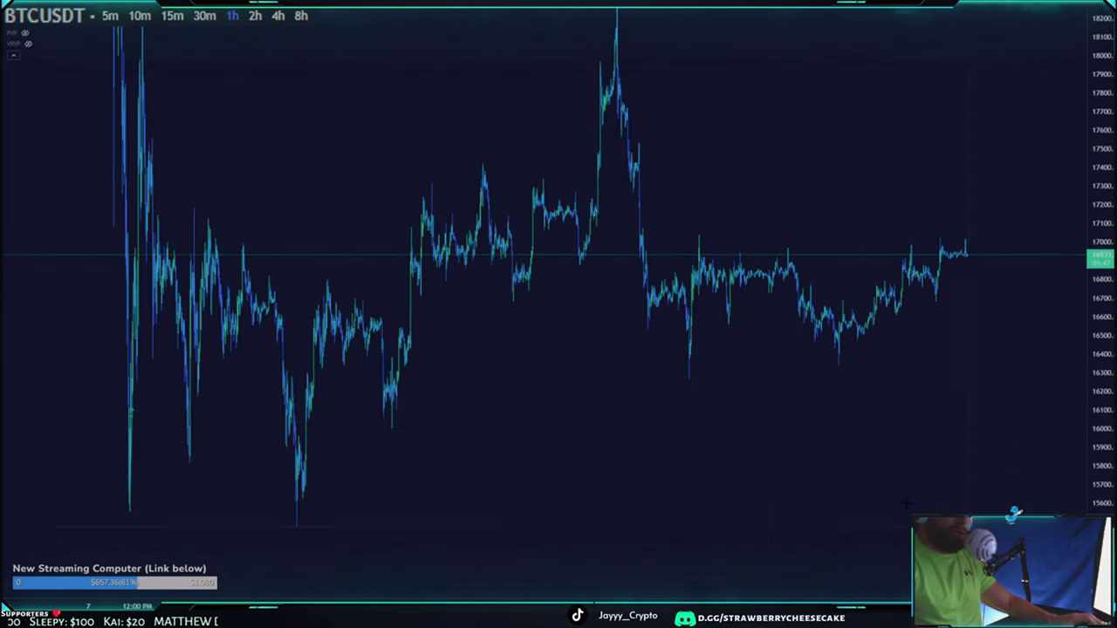
Switch the BTCUSDT chart to the 4h timeframe and frame the sideways channel before the sharp November drop
scroll(818, 439, "down", 2)
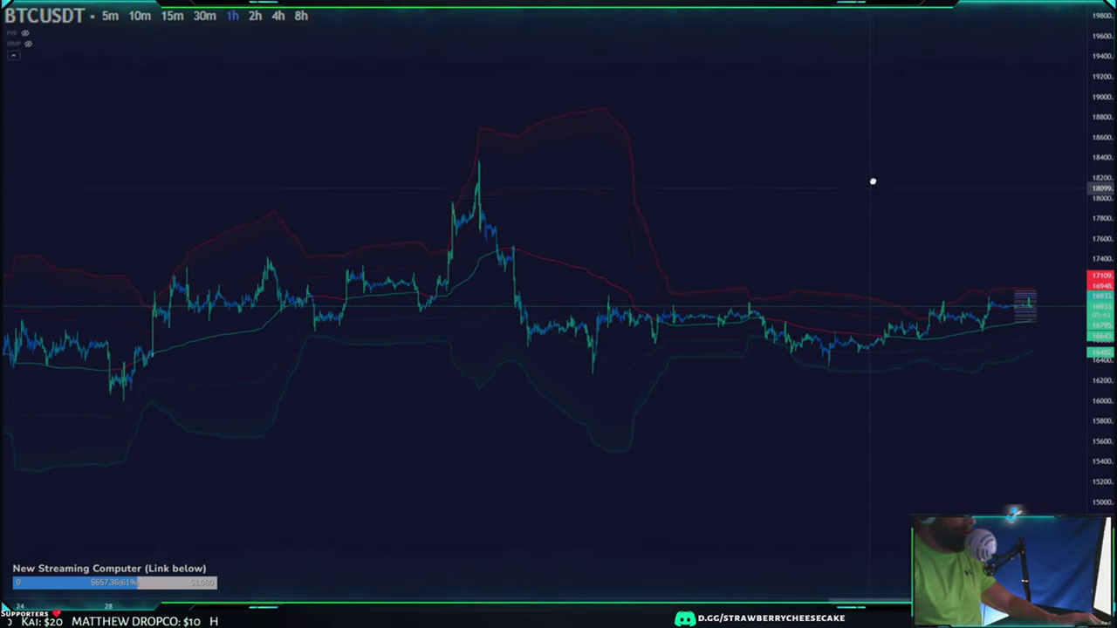
left_click(278, 14)
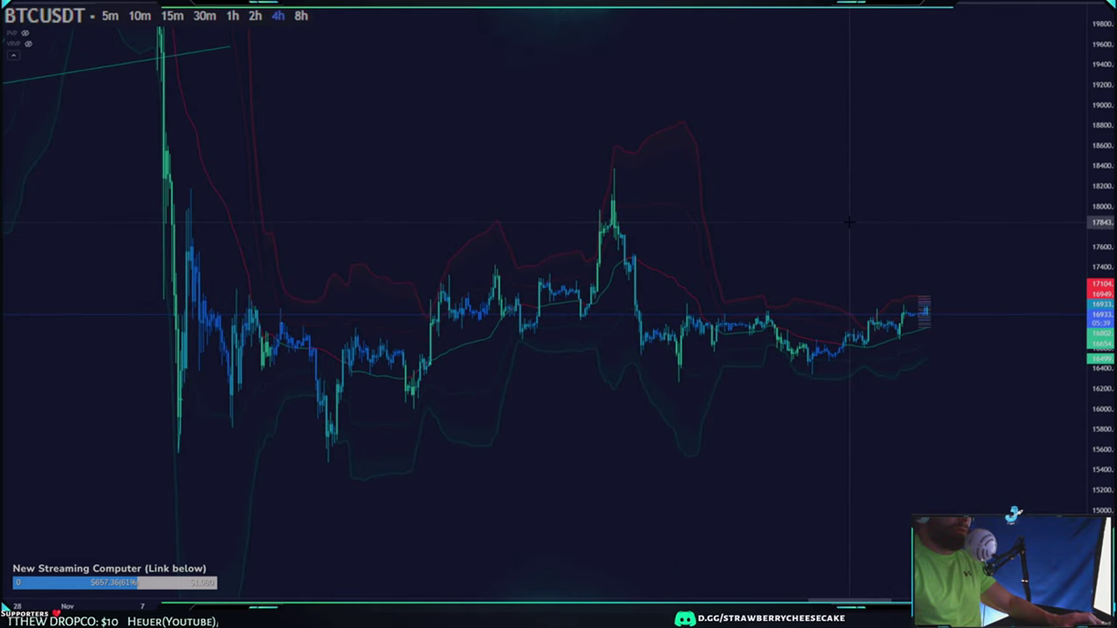
scroll(769, 124, "down", 3)
left_click_drag(768, 123, 1051, 193)
scroll(776, 236, "down", 2)
scroll(751, 342, "up", 5)
left_click_drag(553, 460, 562, 459)
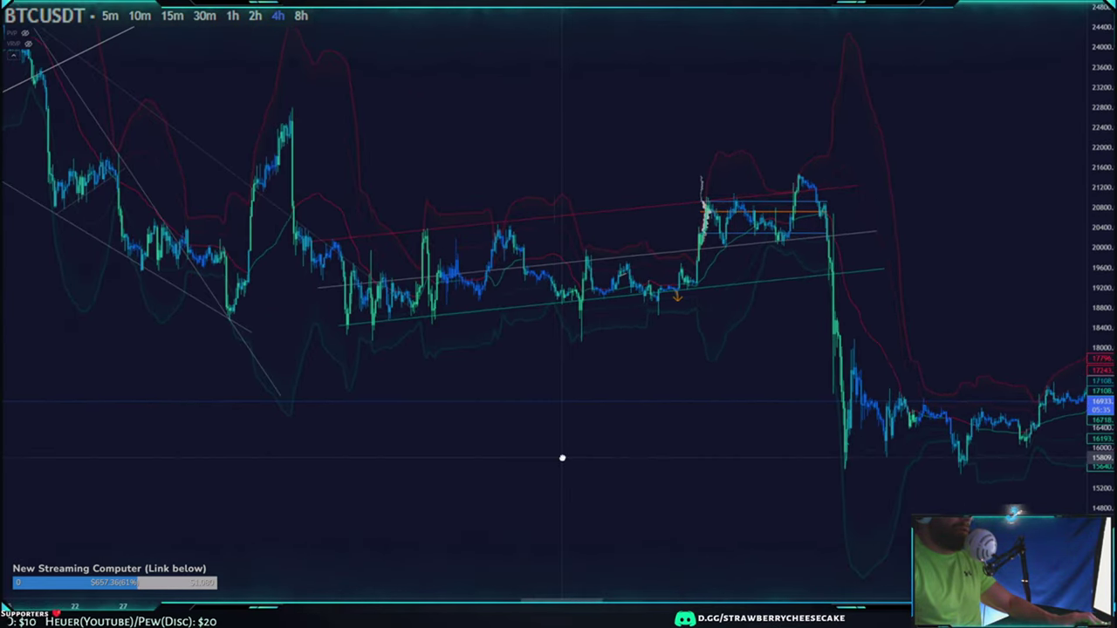
Examine how BTCUSDT reacts to the VWAP middle line and outer bands through the rising channel and the following sell-off
scroll(563, 448, "up", 3)
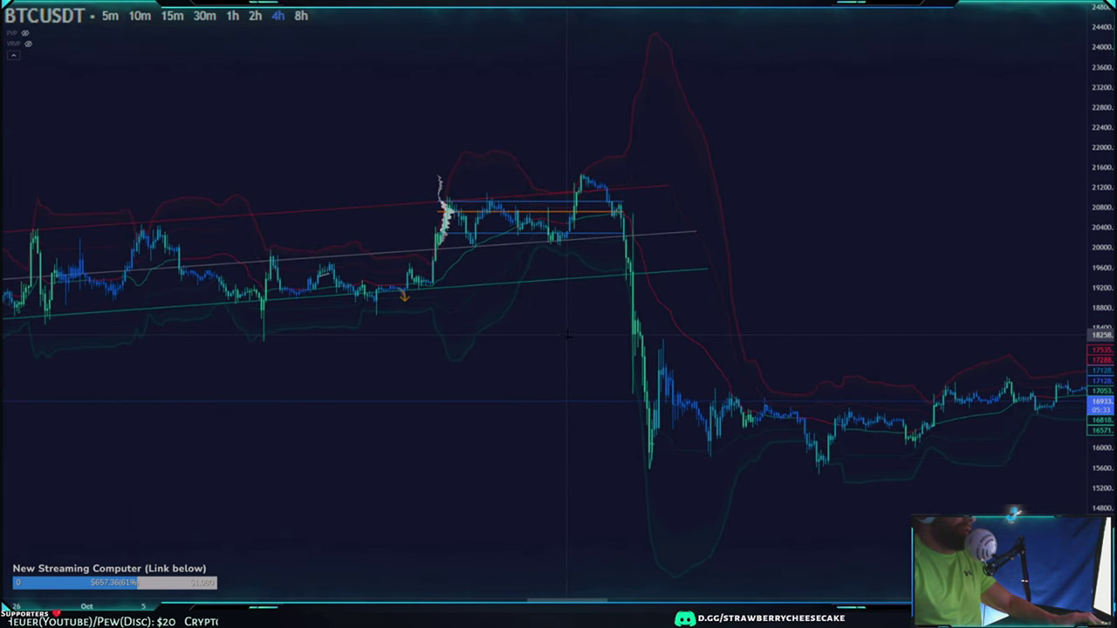
scroll(566, 334, "up", 5)
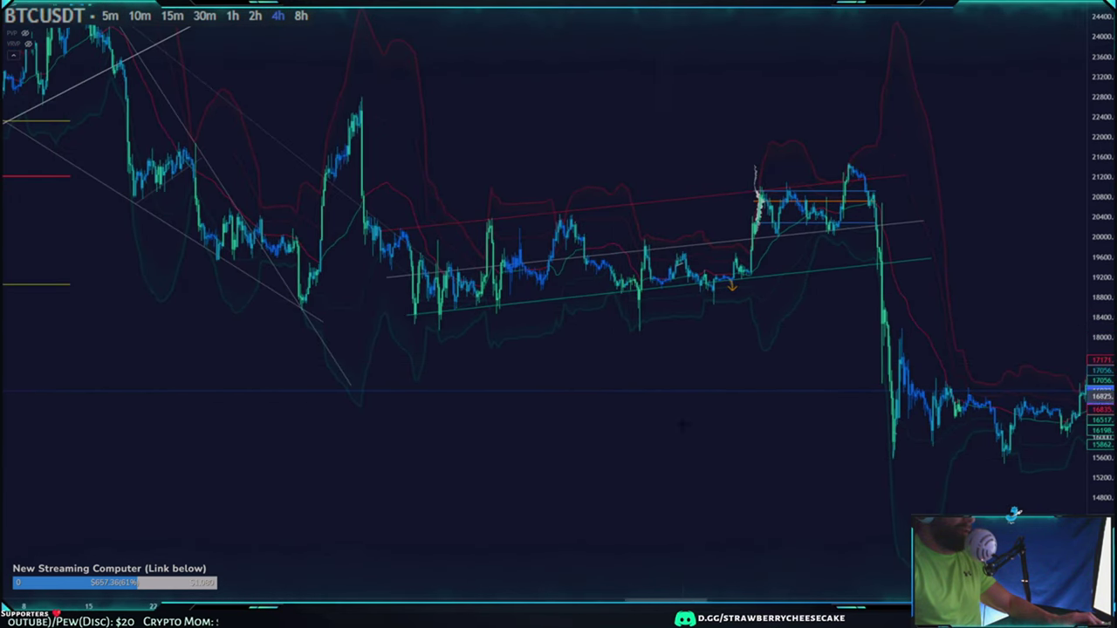
scroll(670, 410, "up", 2)
left_click_drag(466, 103, 409, 172)
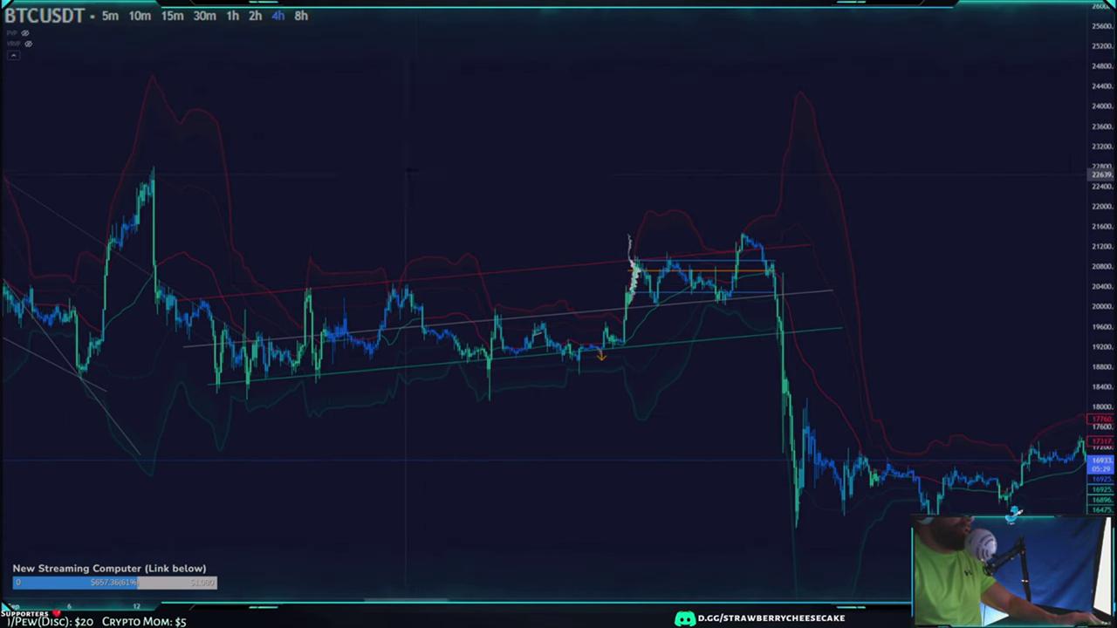
left_click_drag(648, 136, 548, 90)
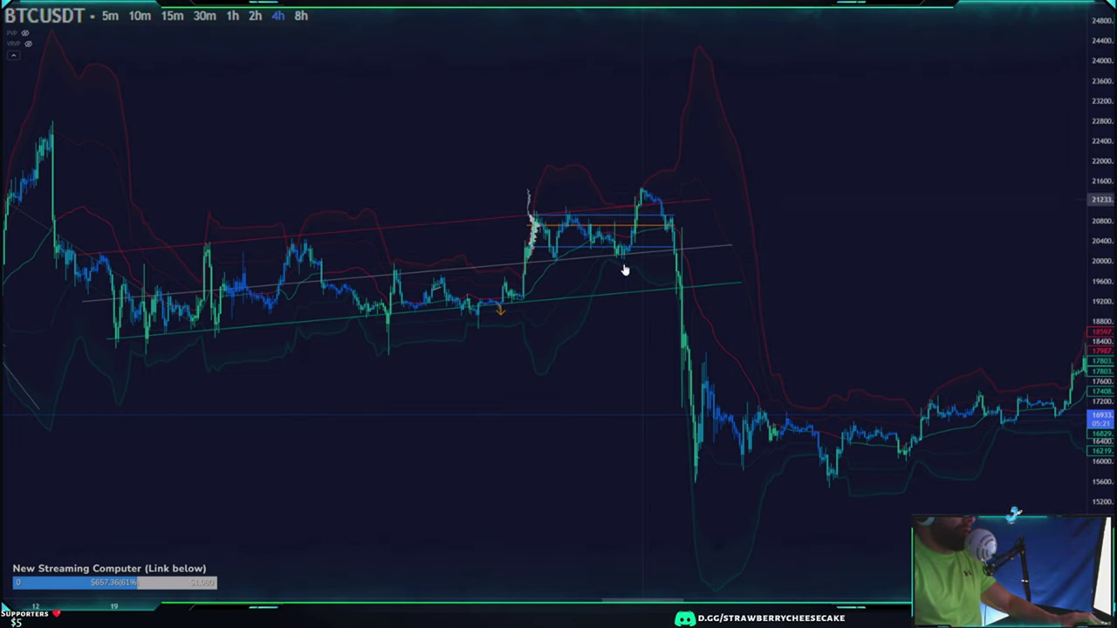
left_click_drag(593, 112, 582, 97)
scroll(619, 101, "down", 1)
left_click_drag(647, 105, 602, 49)
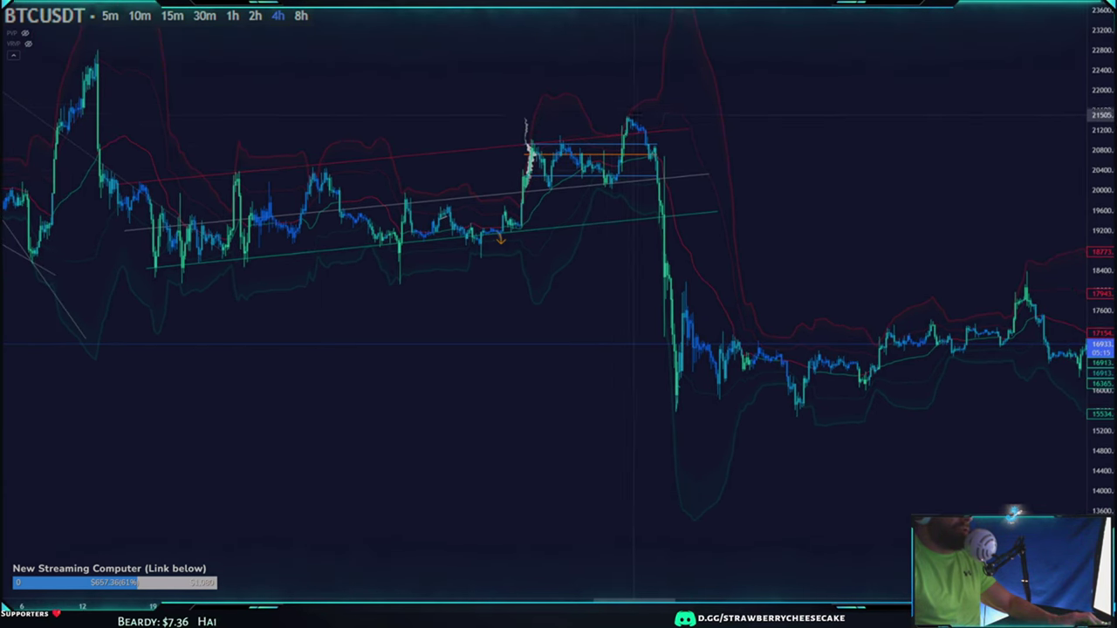
left_click_drag(774, 194, 738, 155)
left_click_drag(1100, 134, 1101, 288)
left_click_drag(939, 148, 852, 215)
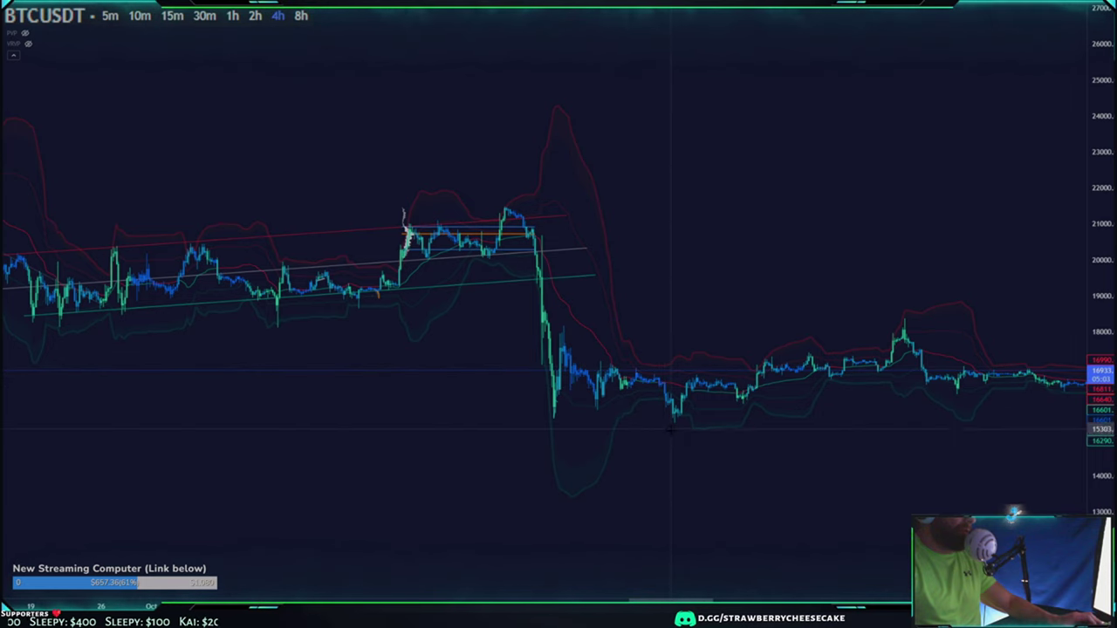
Examine the price reactions at the VWAP bands and middle line from the November low up to the latest candles
left_click_drag(638, 249, 496, 234)
scroll(651, 255, "down", 1)
left_click_drag(658, 256, 823, 213)
left_click_drag(1097, 424, 1097, 192)
scroll(700, 242, "up", 6)
left_click_drag(466, 205, 563, 145)
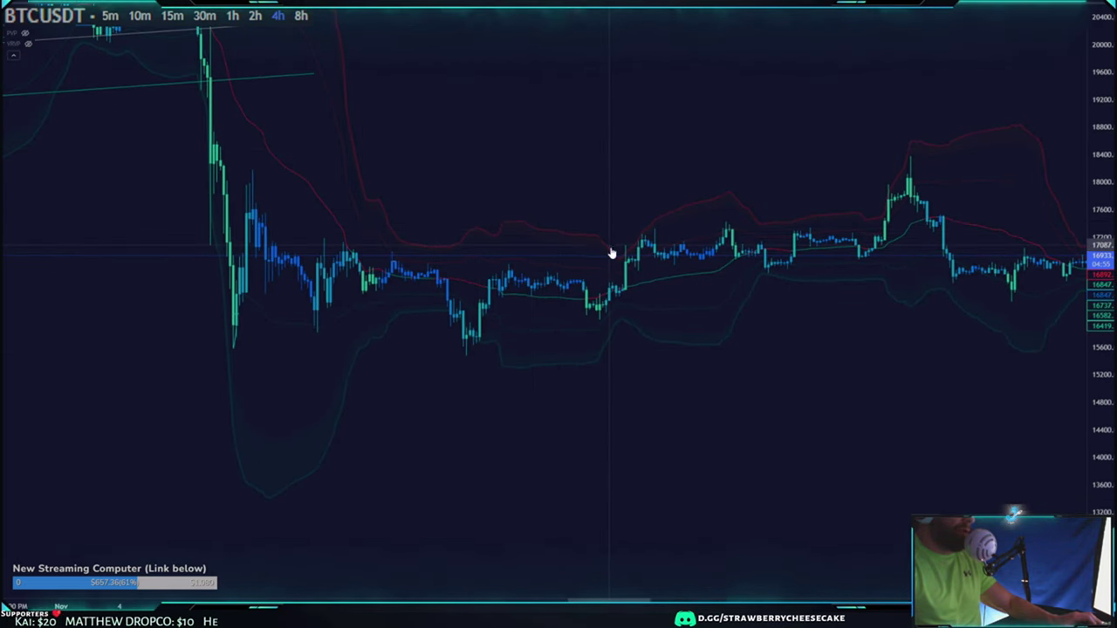
left_click_drag(693, 138, 475, 157)
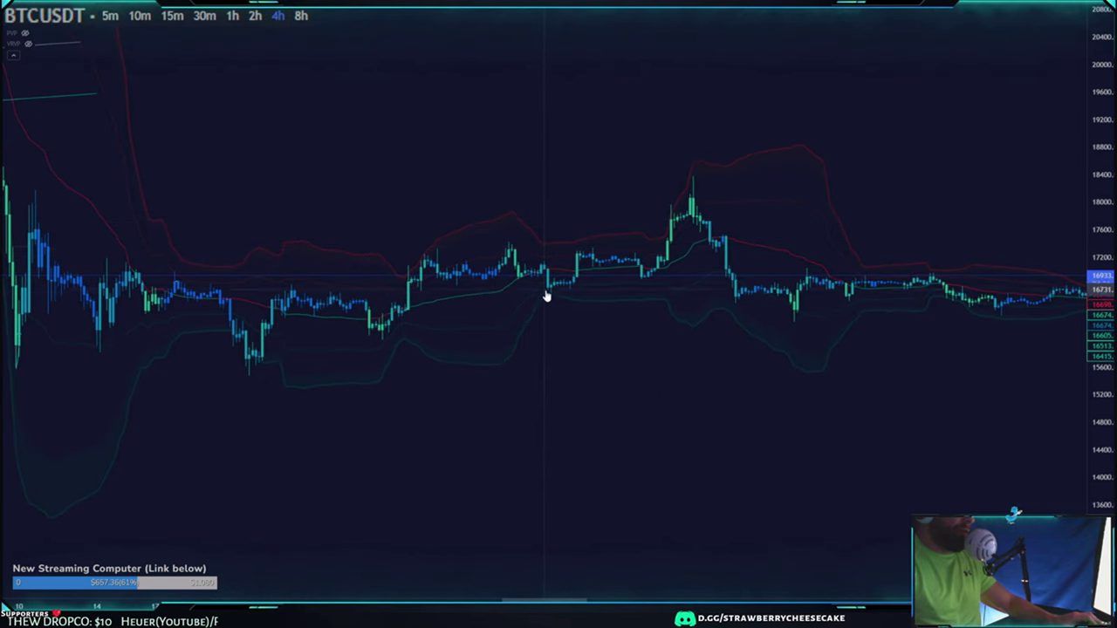
left_click_drag(623, 169, 413, 216)
scroll(405, 216, "down", 2)
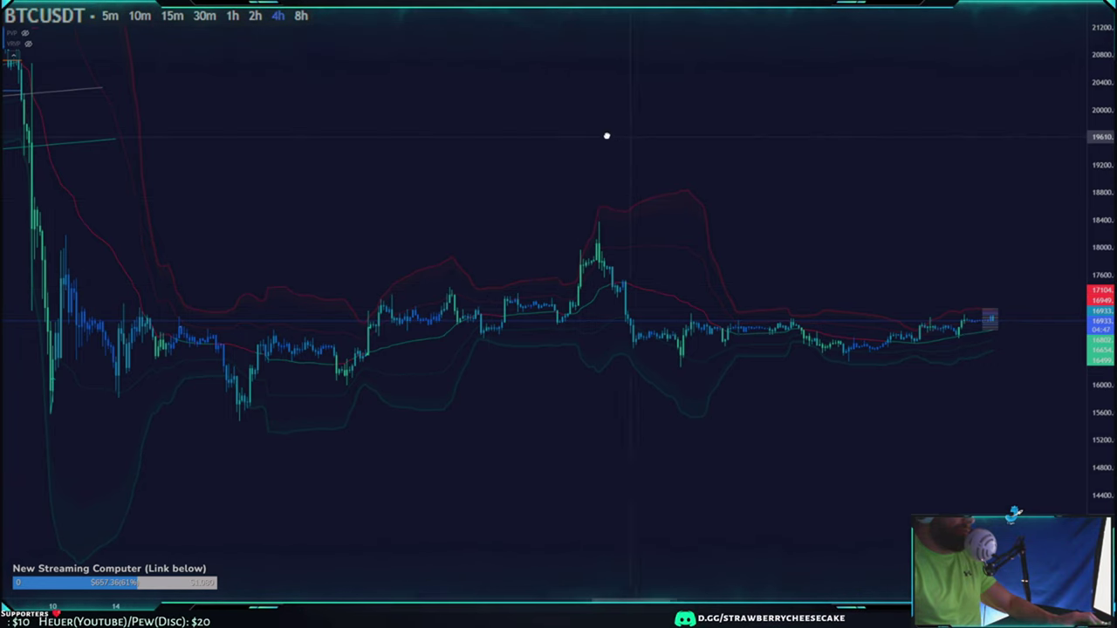
left_click_drag(620, 137, 372, 97)
scroll(357, 98, "down", 1)
left_click_drag(519, 185, 466, 190)
scroll(466, 189, "down", 1)
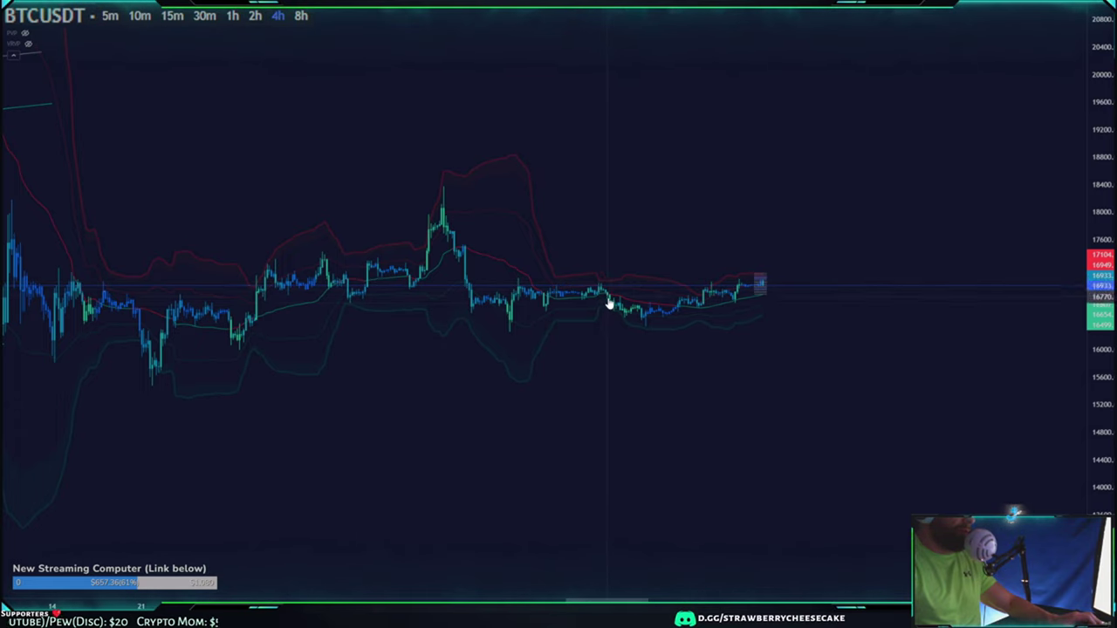
Compare the VWAP bands over the wider 4h history back to July with those around the recent consolidation
scroll(687, 212, "down", 5)
left_click_drag(1109, 424, 1098, 401)
scroll(877, 366, "down", 2)
left_click_drag(893, 400, 873, 348)
scroll(1030, 433, "down", 2)
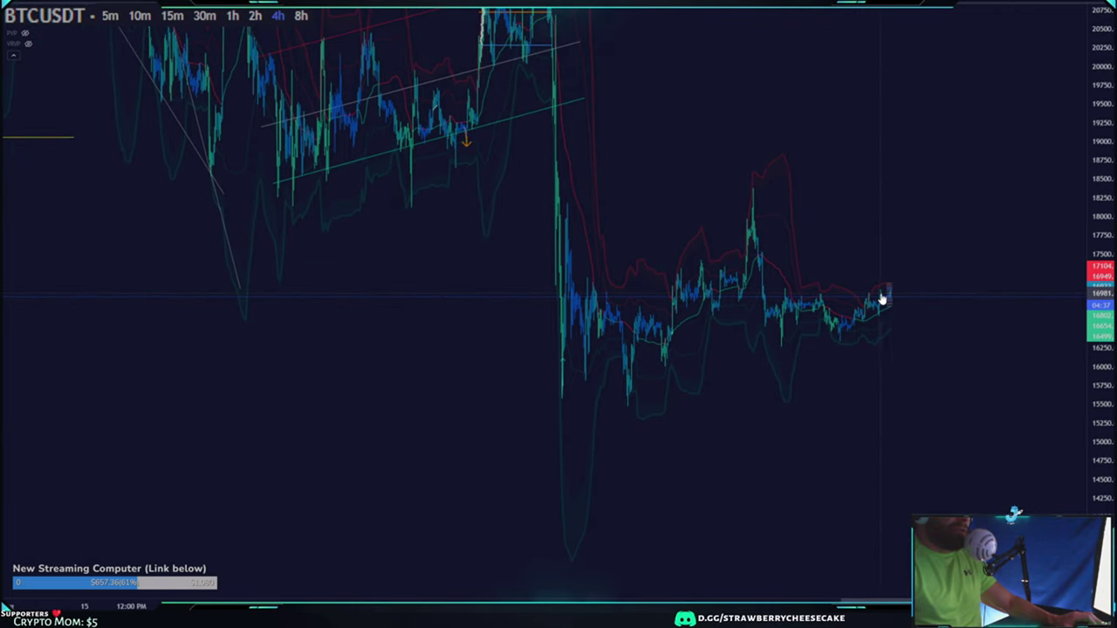
left_click_drag(861, 238, 916, 246)
scroll(977, 244, "down", 2)
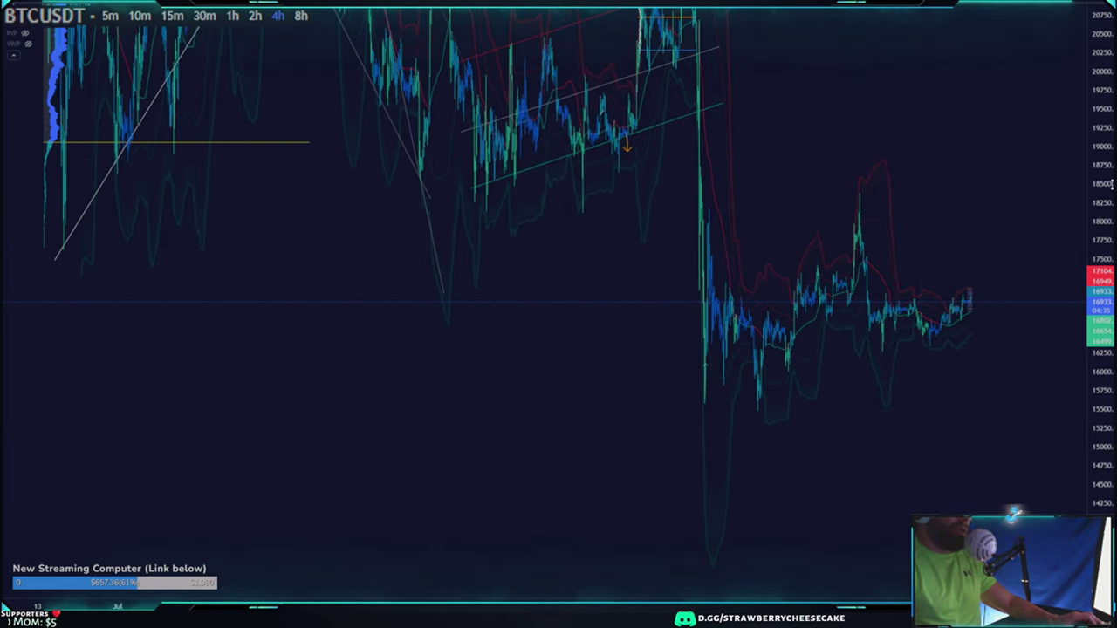
left_click_drag(1112, 175, 1105, 297)
left_click_drag(962, 177, 965, 231)
scroll(965, 233, "down", 3)
scroll(965, 233, "up", 1)
scroll(964, 233, "up", 8)
left_click_drag(681, 185, 916, 200)
scroll(1008, 235, "up", 3)
left_click_drag(1010, 234, 753, 164)
scroll(622, 131, "up", 1)
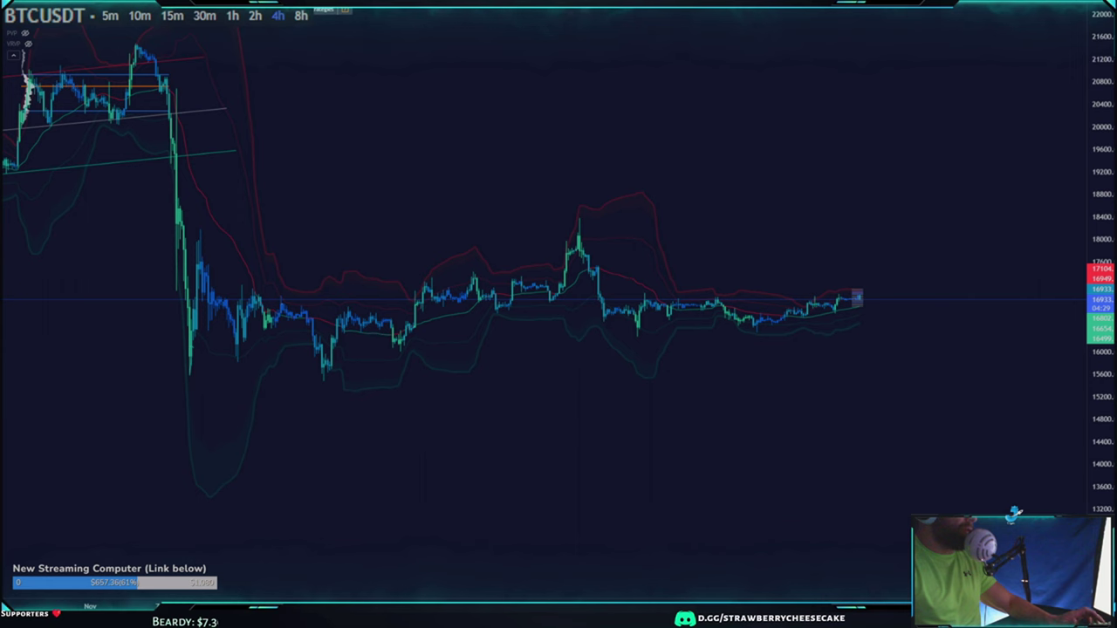
Search the indicator library for VWAP, close the search, and reframe the chart from October to the latest candles
key("slash")
type("VWAP")
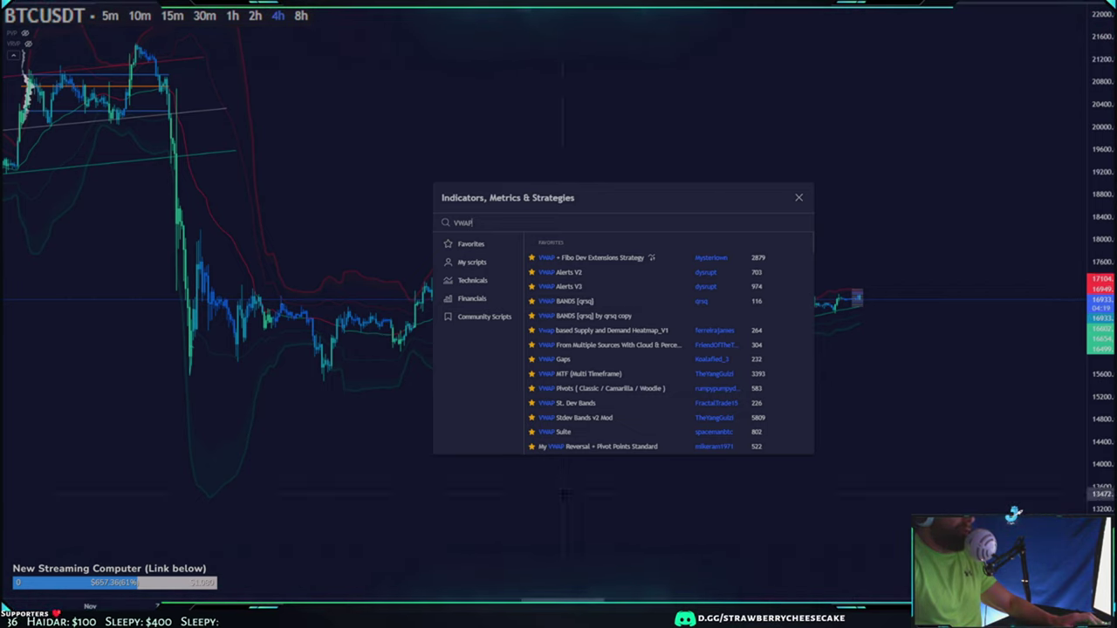
left_click(801, 199)
left_click_drag(502, 150, 672, 196)
left_click_drag(805, 216, 754, 217)
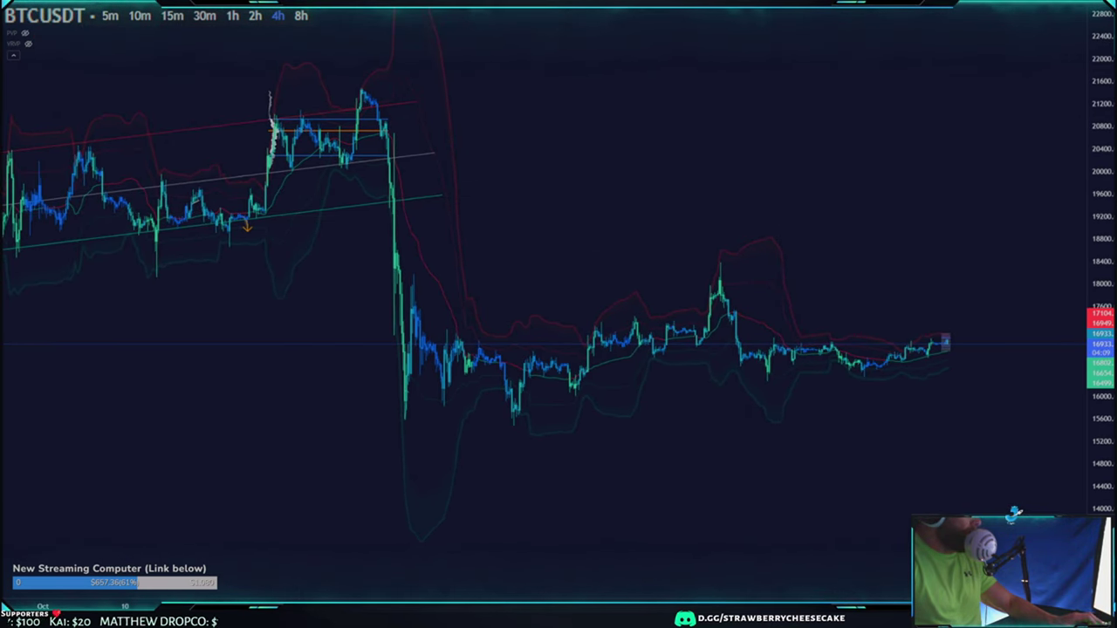